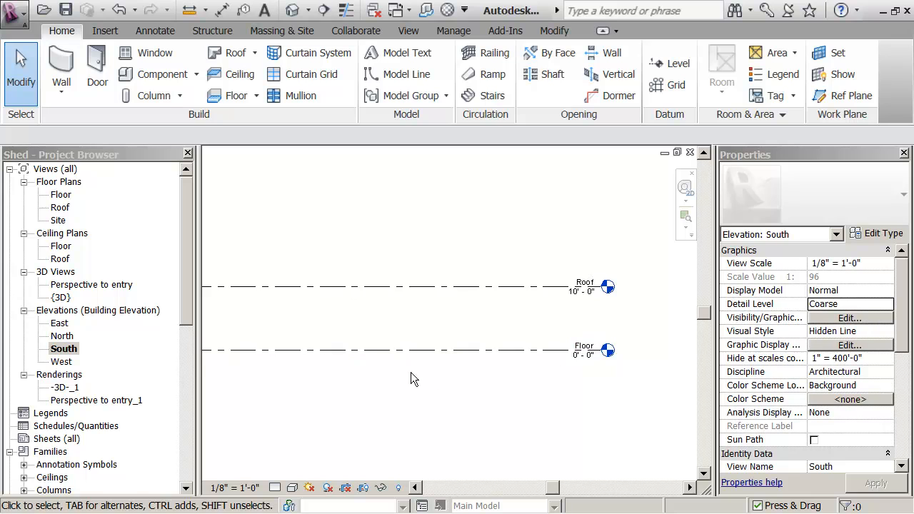
# Examine the floor at the shed's base in the South elevation, including its assigned type and thickness
pyautogui.moveTo(411, 373); pyautogui.dragTo(600, 364, button='middle')
pyautogui.scroll(-3, 599, 364)
pyautogui.scroll(4, 475, 361)
pyautogui.moveTo(348, 344); pyautogui.dragTo(424, 347, button='middle')
pyautogui.scroll(3, 363, 339)
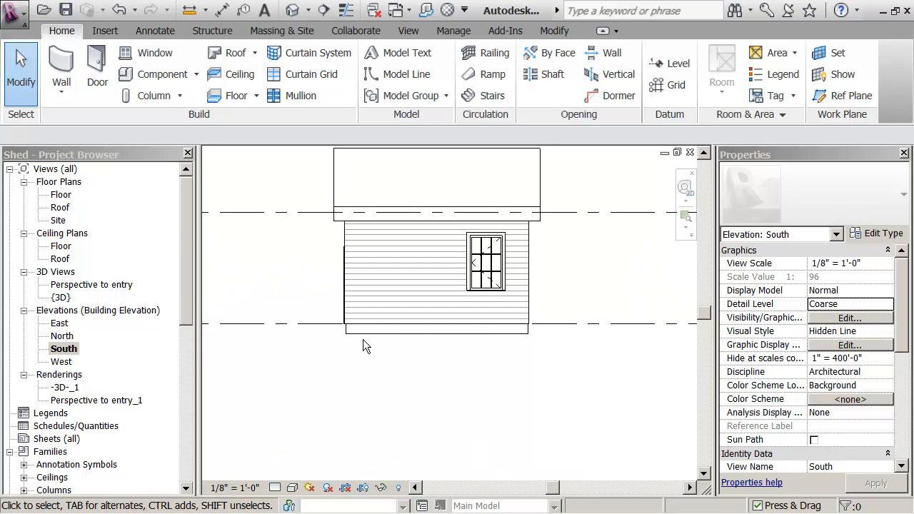
pyautogui.scroll(2, 347, 337)
pyautogui.scroll(5, 352, 345)
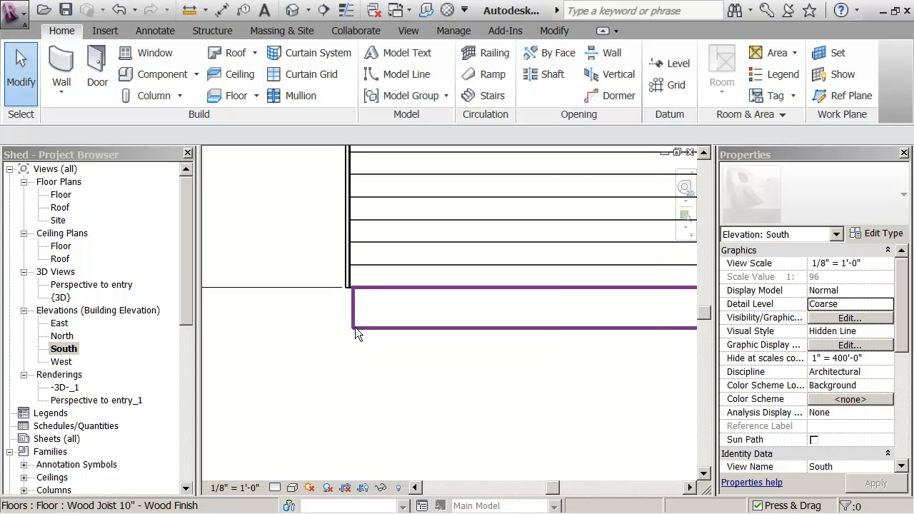
pyautogui.click(364, 327)
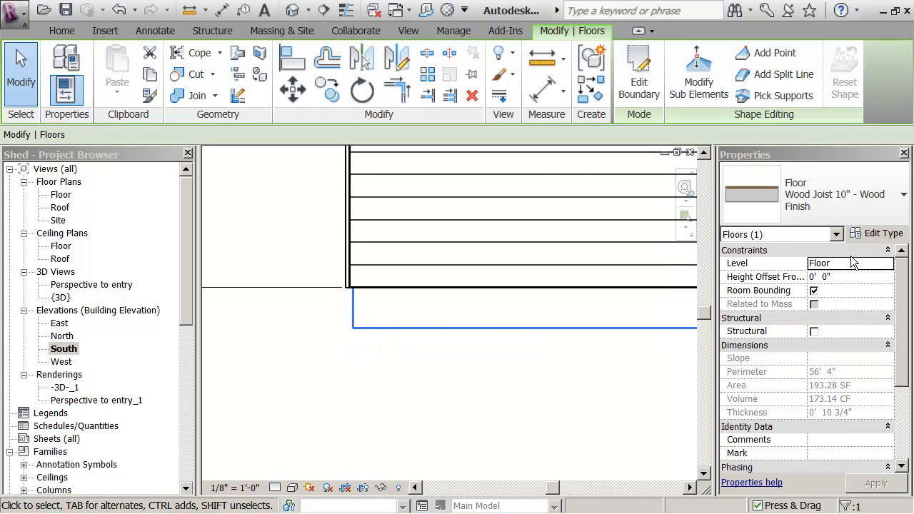
pyautogui.click(905, 196)
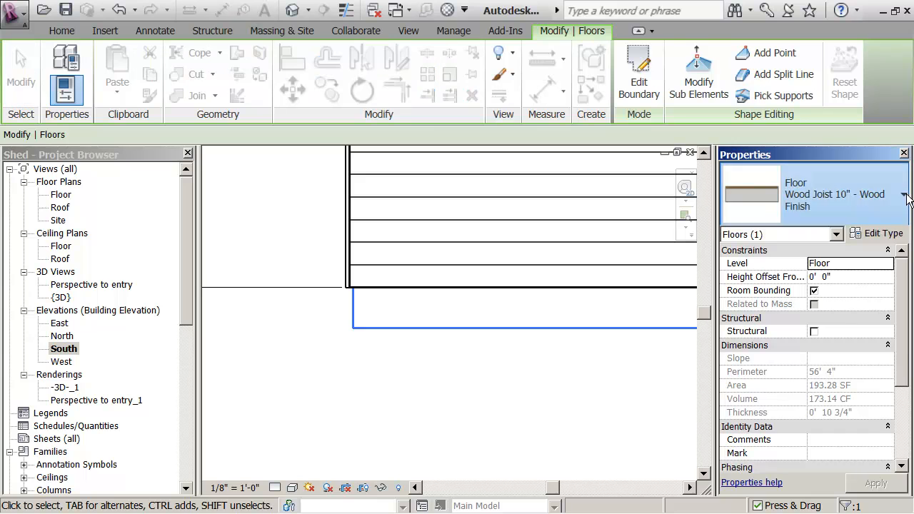
pyautogui.click(905, 195)
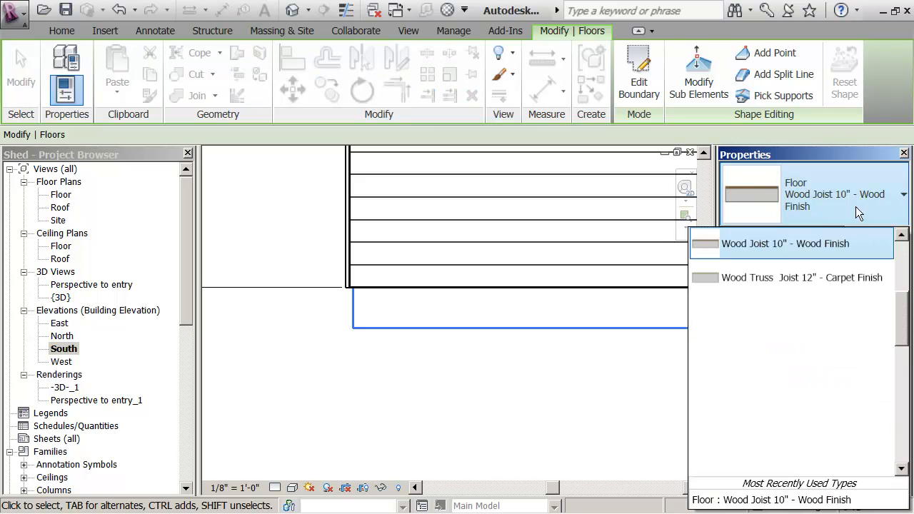
pyautogui.click(426, 379)
pyautogui.click(396, 351)
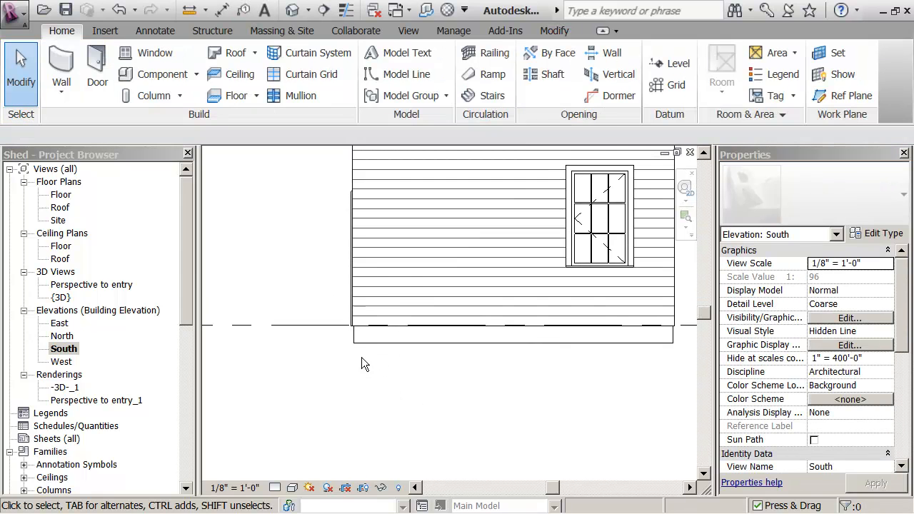
# View the whole shed in the South elevation and in the default 3D view
pyautogui.scroll(-4, 418, 347)
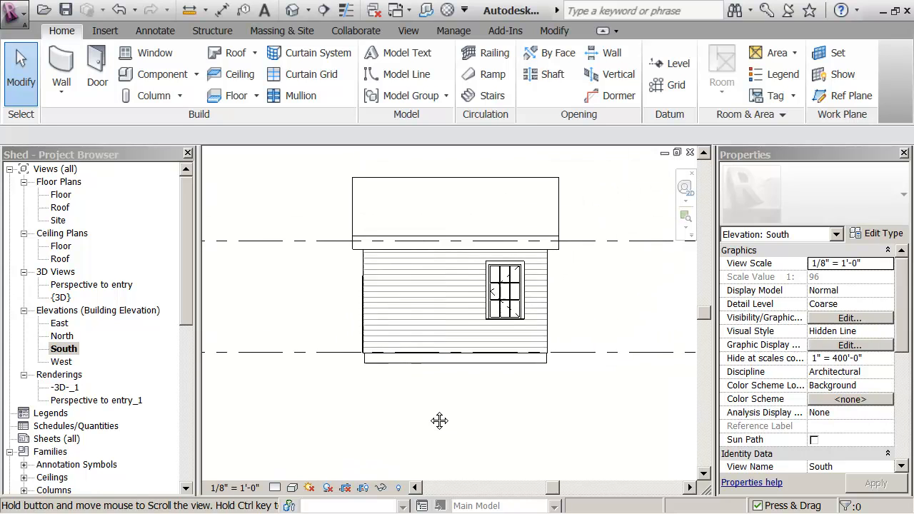
pyautogui.scroll(1, 452, 420)
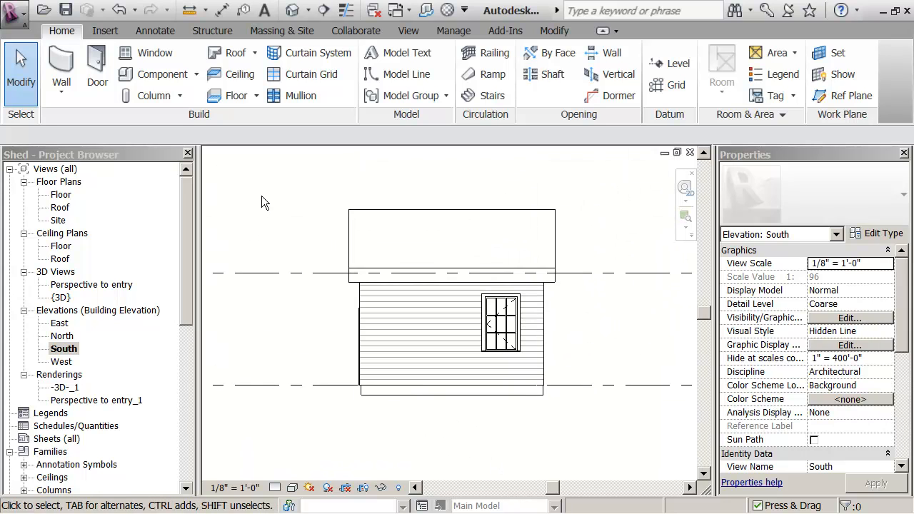
pyautogui.click(292, 10)
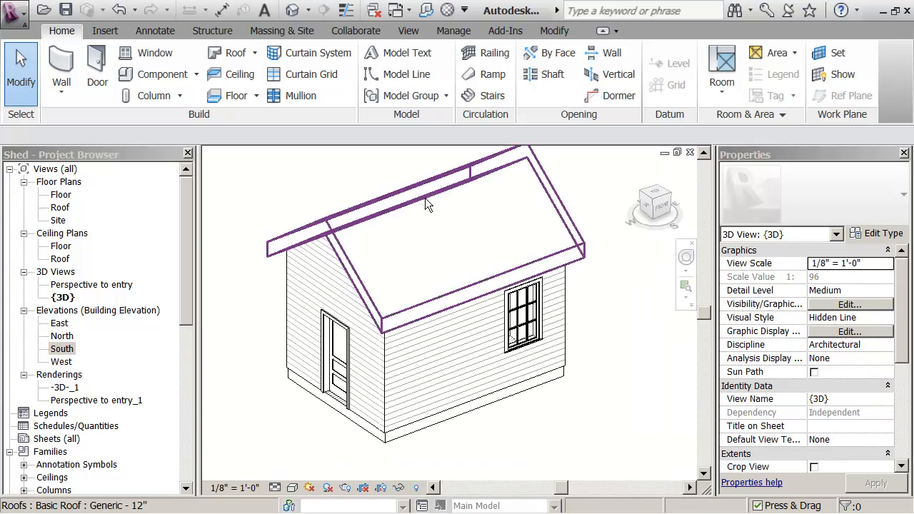
pyautogui.scroll(-2, 343, 343)
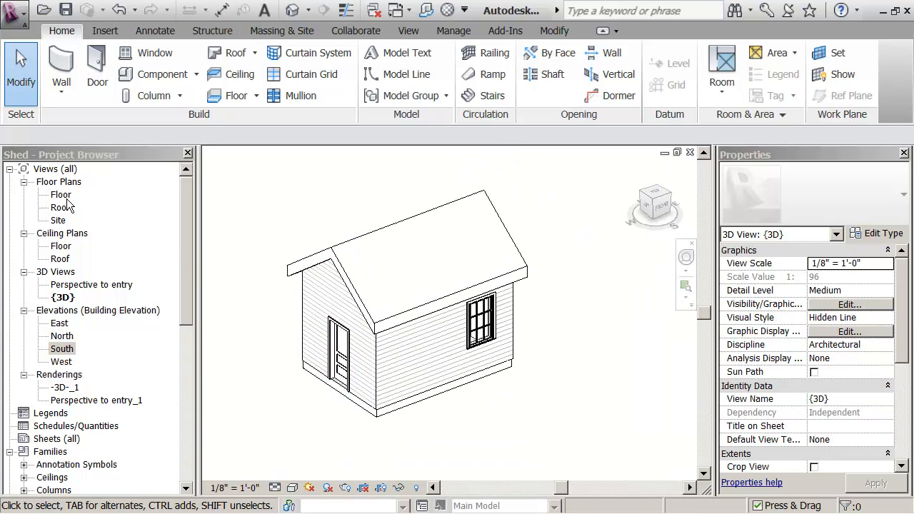
# In the Floor plan, draw a model-line rectangle around the shed, about 10'-6" beyond its north wall and 11' beyond its east wall
pyautogui.doubleClick(61, 195)
pyautogui.moveTo(414, 383); pyautogui.dragTo(489, 369, button='middle')
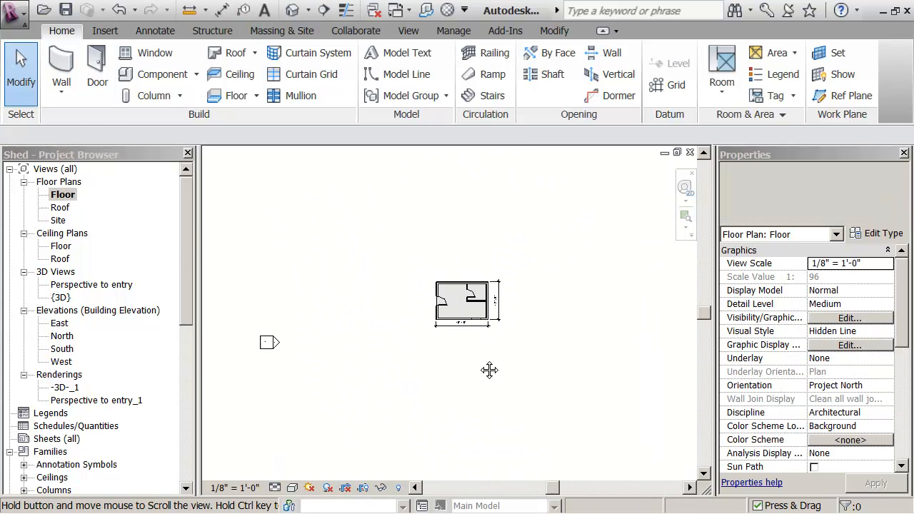
pyautogui.scroll(5, 489, 369)
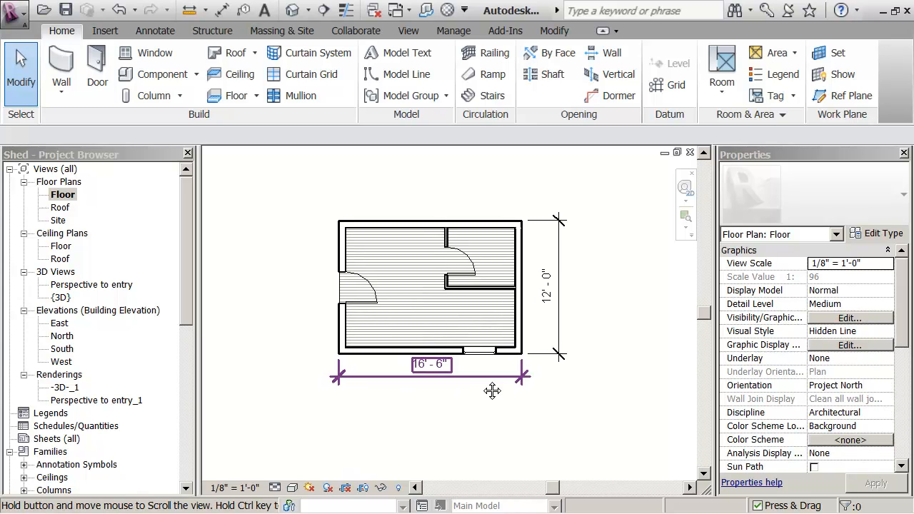
pyautogui.scroll(-2, 488, 396)
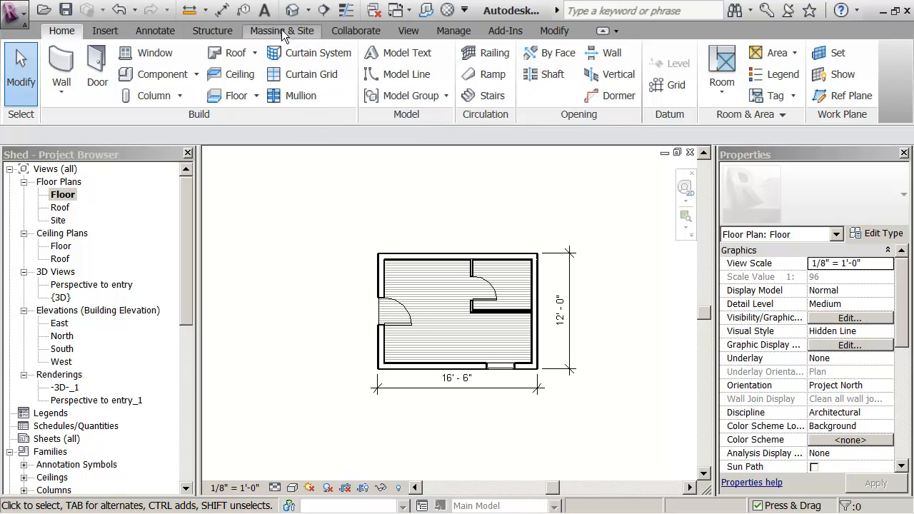
pyautogui.click(388, 73)
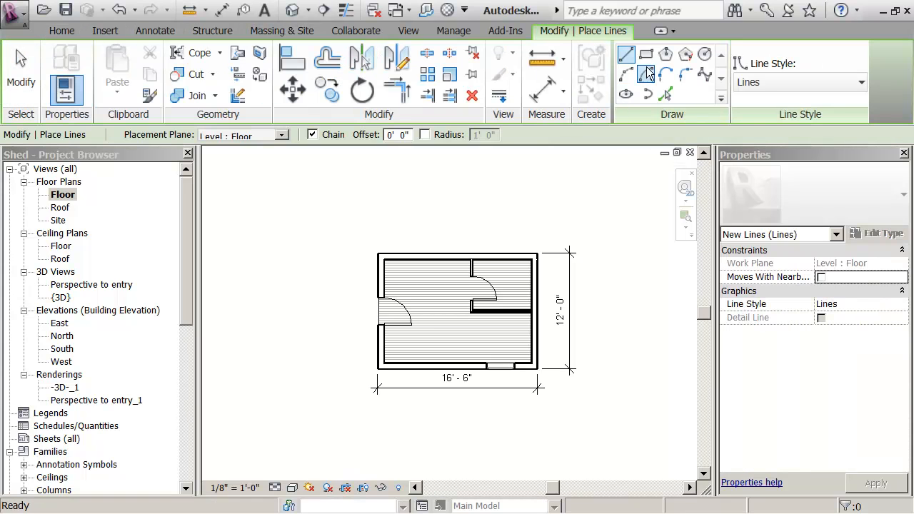
pyautogui.click(646, 56)
pyautogui.scroll(-1, 481, 188)
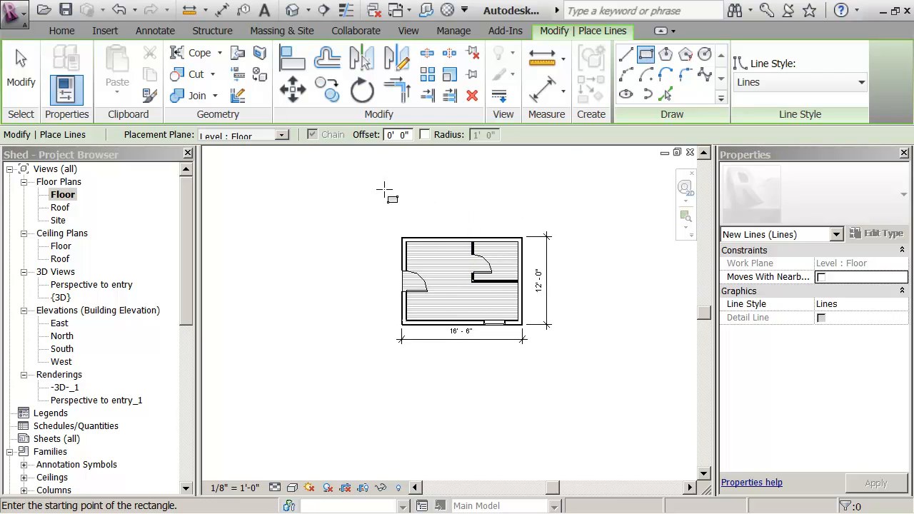
pyautogui.click(327, 164)
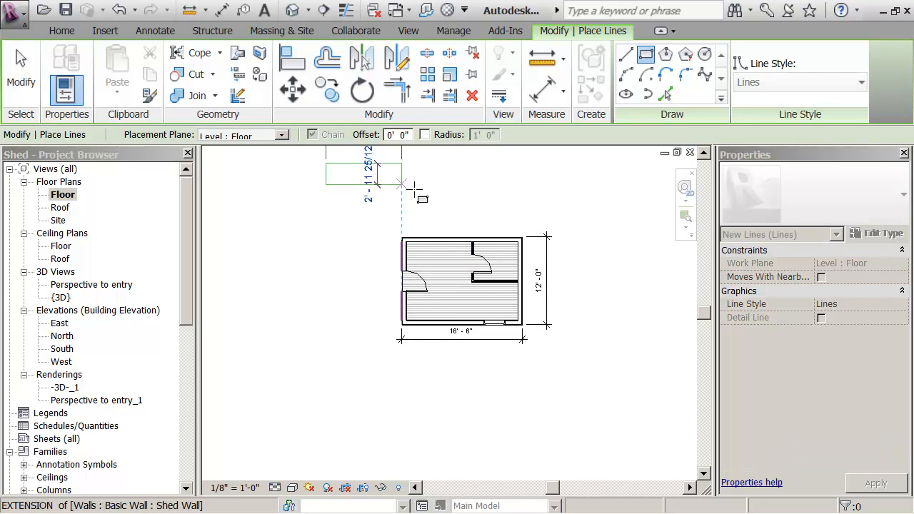
pyautogui.click(601, 412)
pyautogui.moveTo(451, 382); pyautogui.dragTo(379, 406, button='middle')
pyautogui.press('Escape')
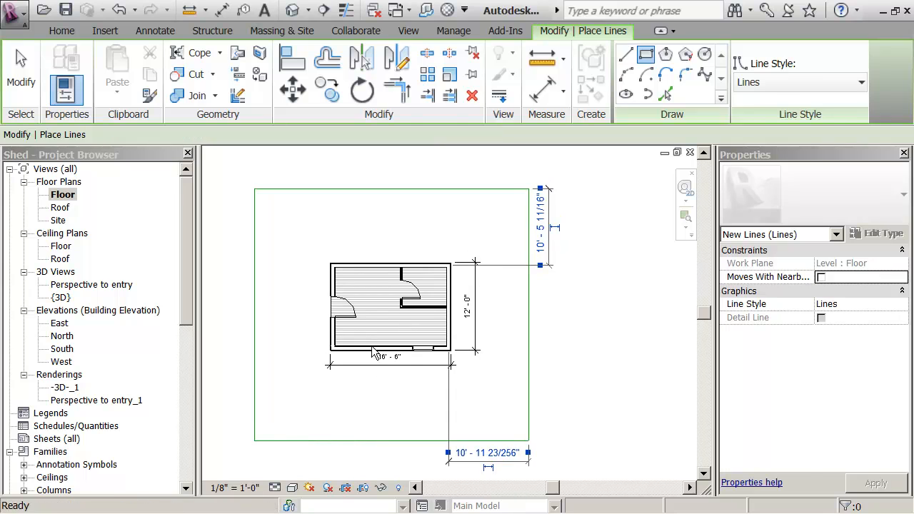
pyautogui.press('Escape')
pyautogui.click(285, 32)
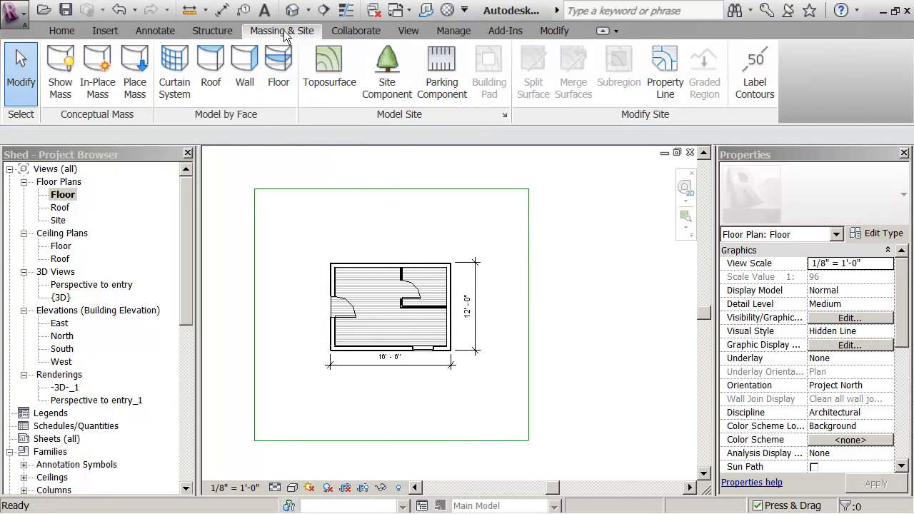
pyautogui.click(329, 72)
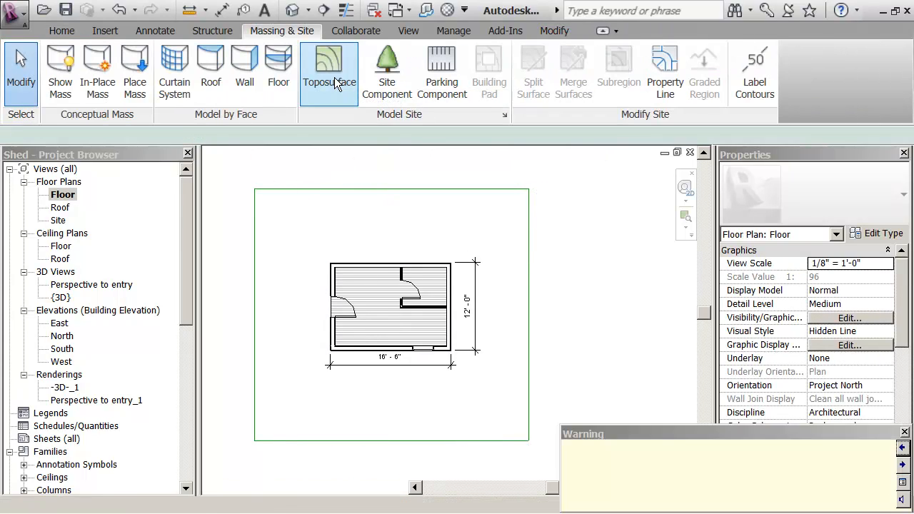
pyautogui.moveTo(696, 437); pyautogui.dragTo(664, 287)
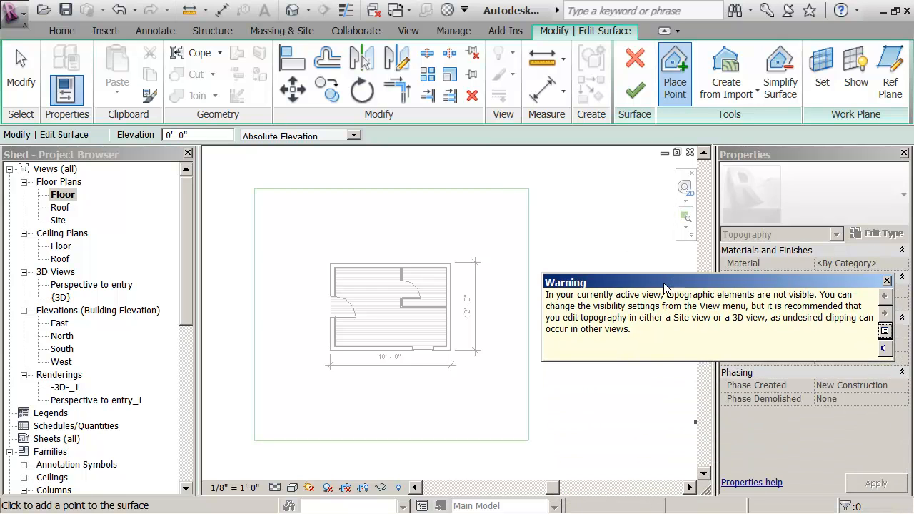
pyautogui.click(888, 282)
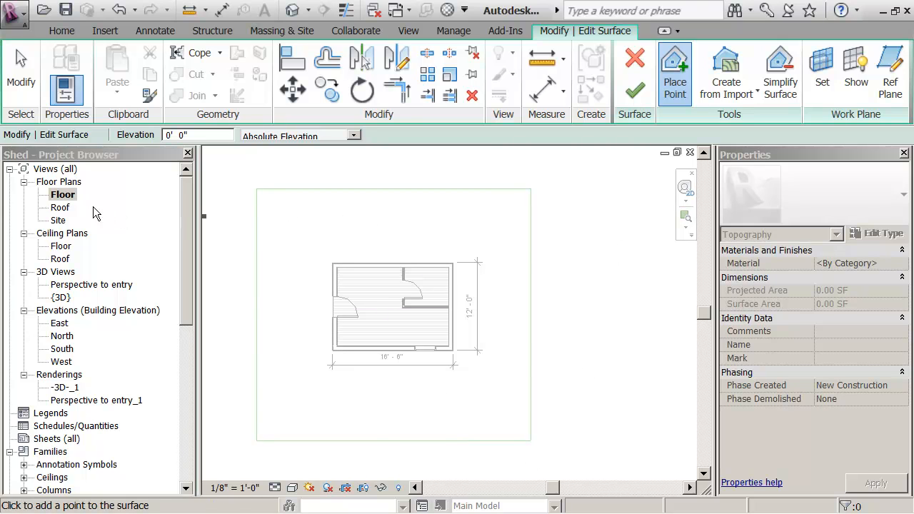
# Open the Site floor plan showing the shed and the surrounding rectangle
pyautogui.doubleClick(60, 222)
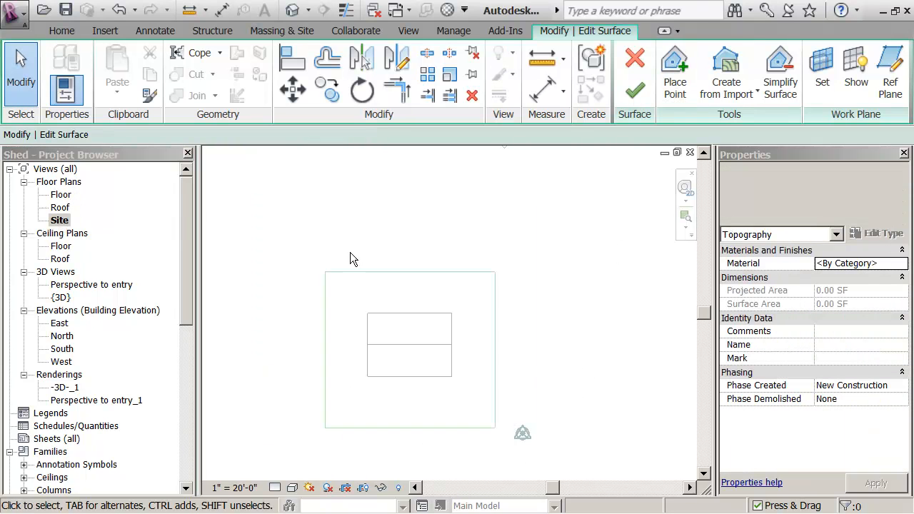
pyautogui.scroll(5, 358, 311)
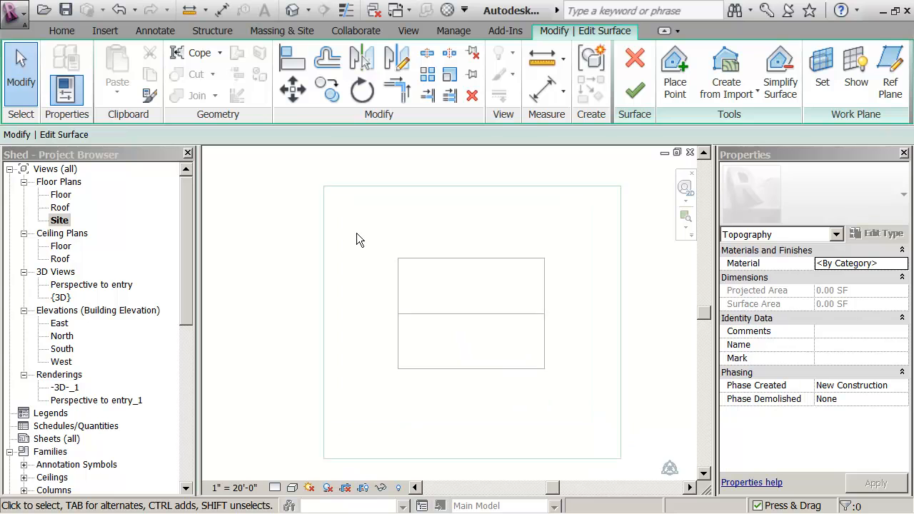
pyautogui.moveTo(335, 226); pyautogui.dragTo(318, 229, button='middle')
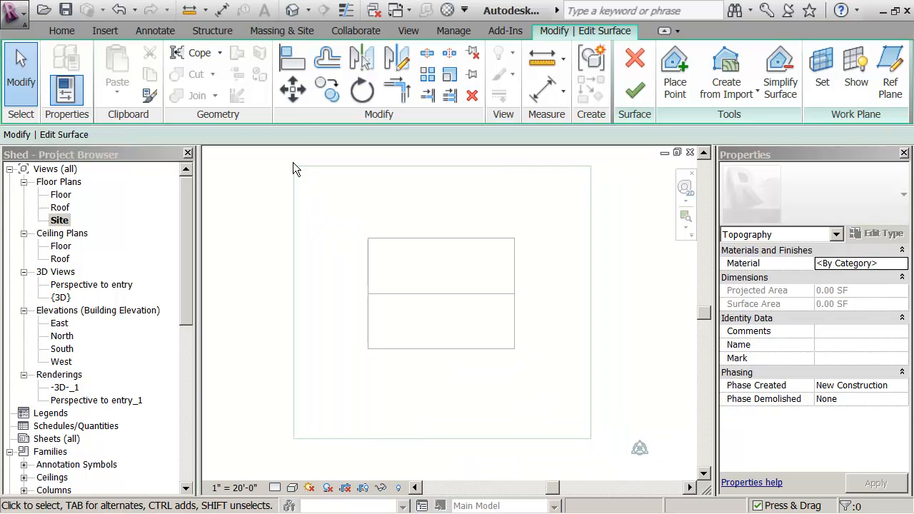
pyautogui.click(280, 32)
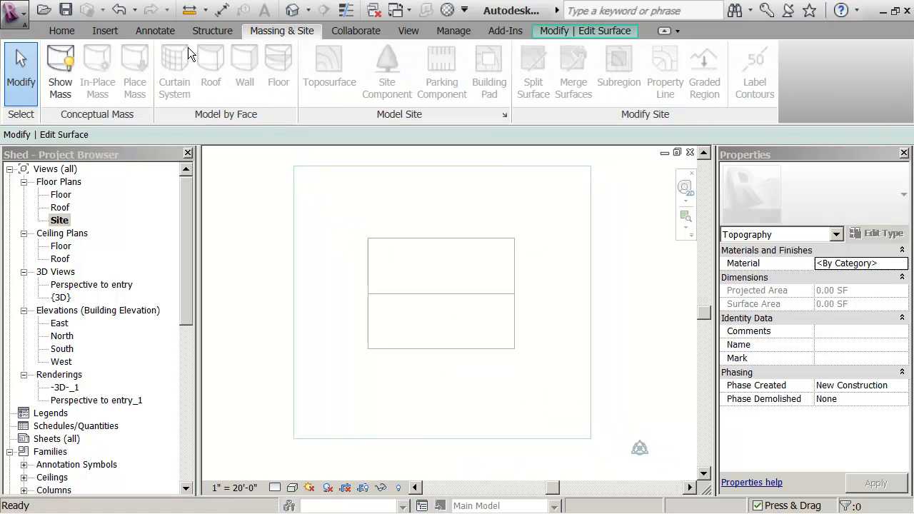
pyautogui.moveTo(361, 160); pyautogui.dragTo(355, 167, button='middle')
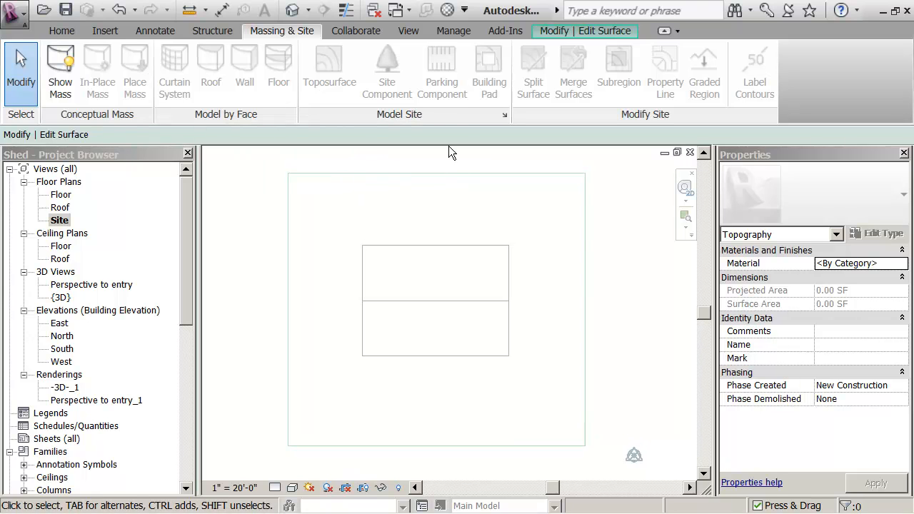
pyautogui.click(578, 31)
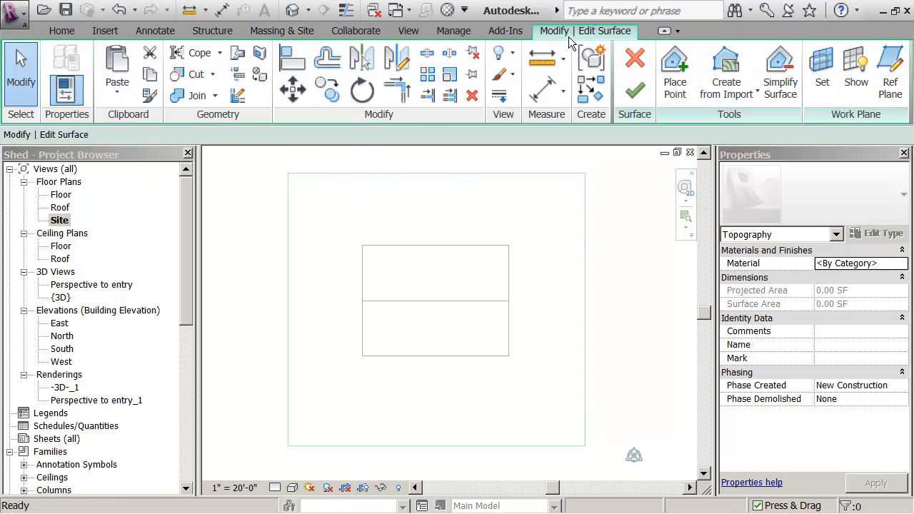
pyautogui.click(638, 63)
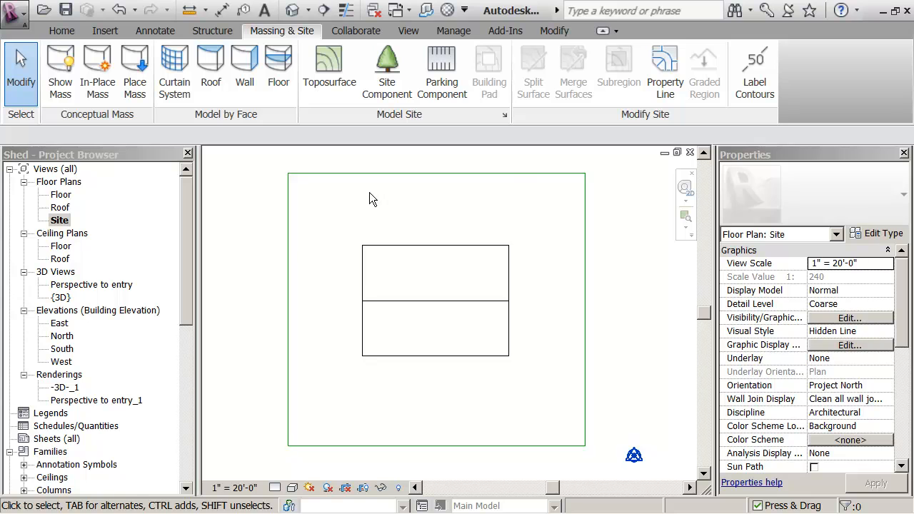
# Create a toposurface from points on the rectangle's four corners at an absolute elevation of -9" and show it in the default 3D view
pyautogui.moveTo(386, 207); pyautogui.dragTo(388, 207, button='middle')
pyautogui.click(337, 85)
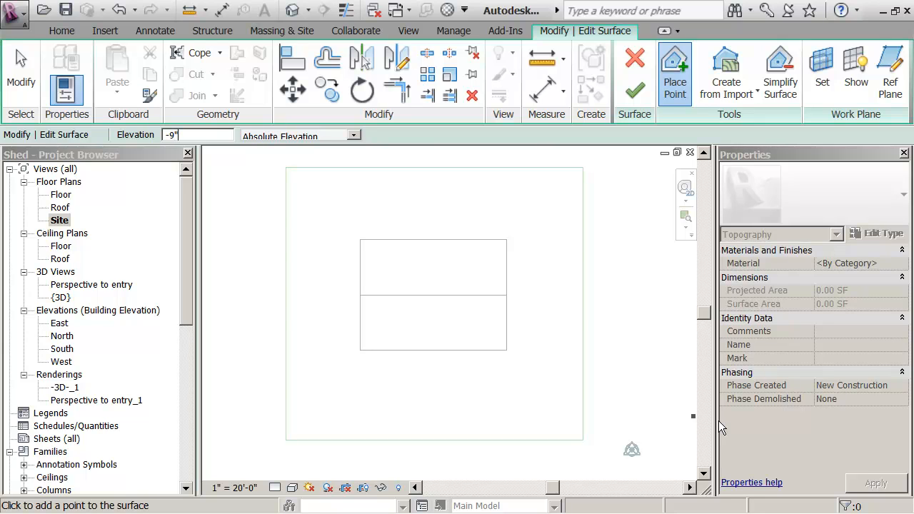
pyautogui.click(285, 439)
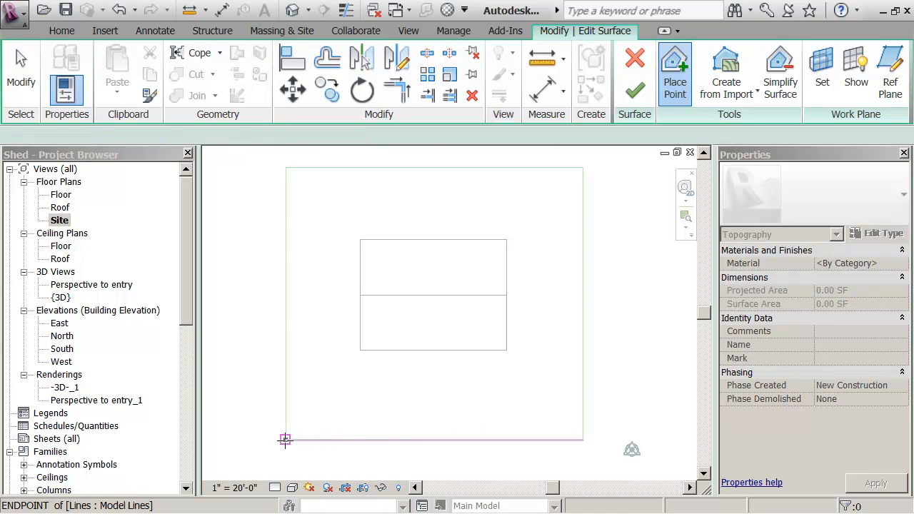
pyautogui.click(583, 439)
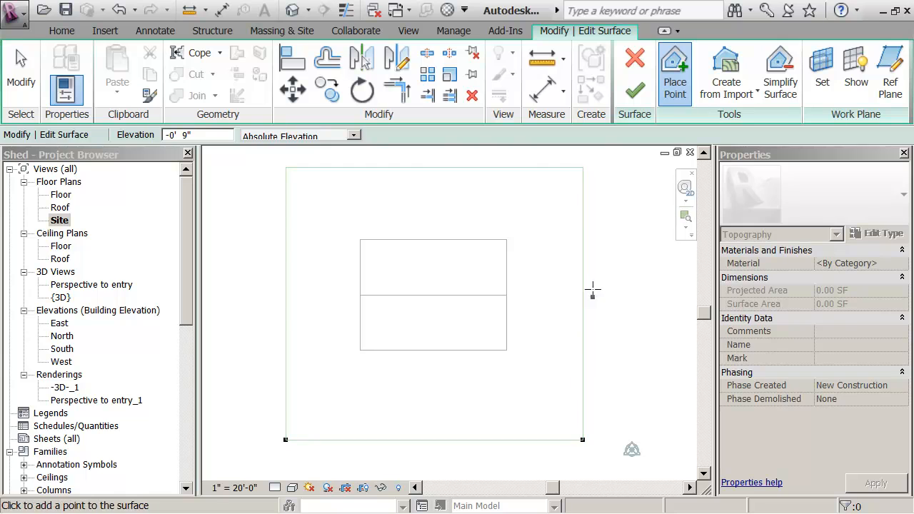
pyautogui.click(583, 167)
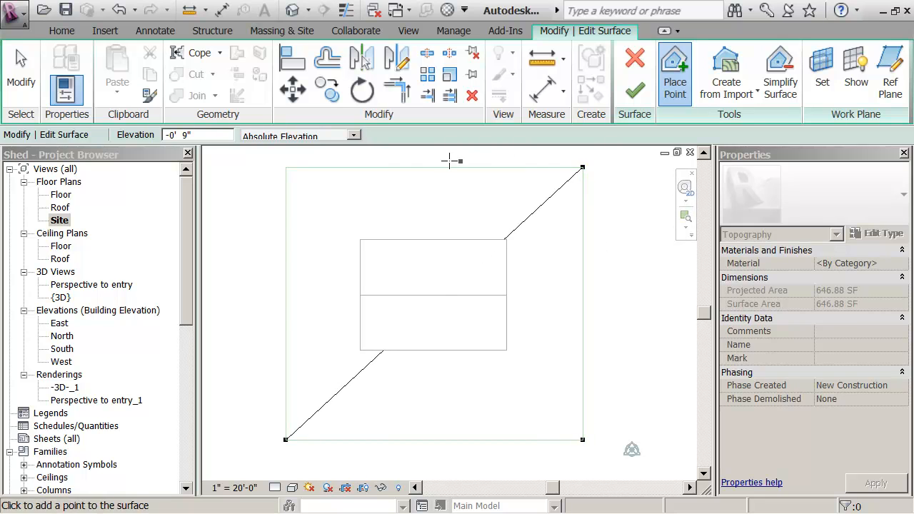
pyautogui.click(286, 167)
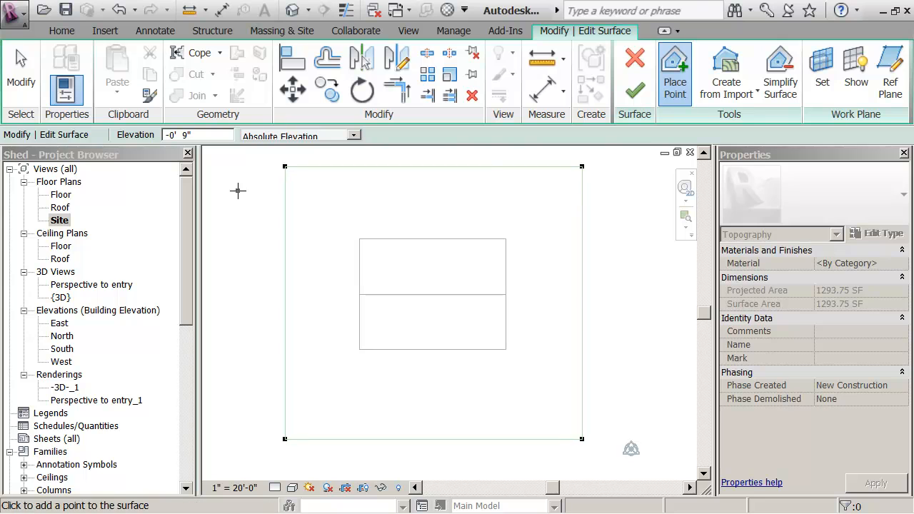
pyautogui.click(641, 100)
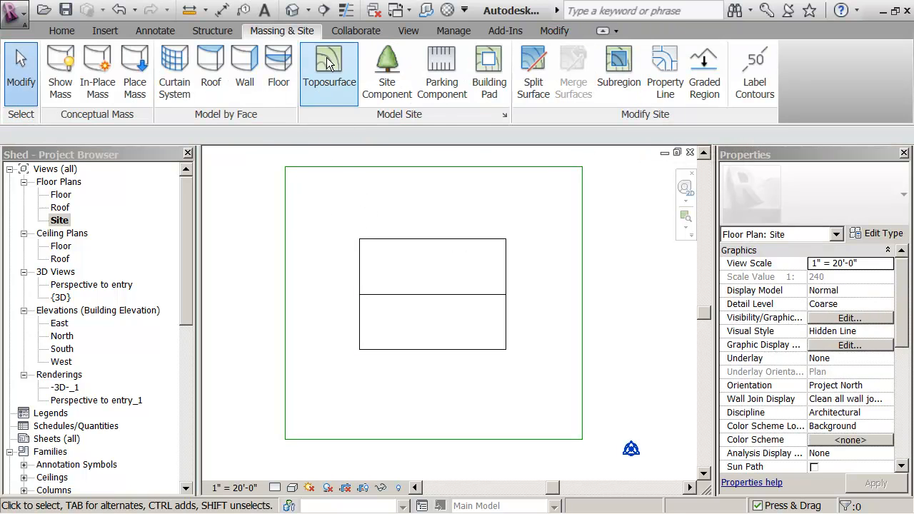
pyautogui.click(293, 10)
pyautogui.moveTo(271, 331); pyautogui.dragTo(303, 250, button='middle')
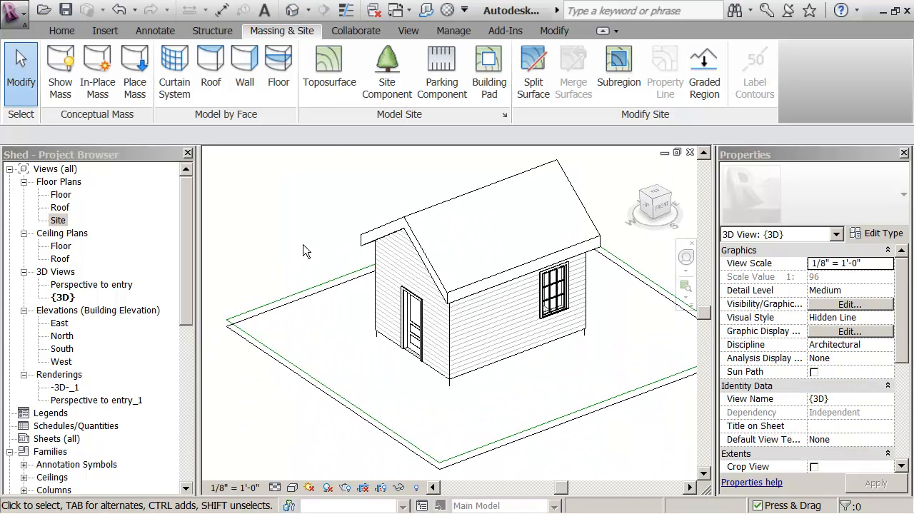
# Delete the model lines of the rectangle around the shed, keeping the toposurface
pyautogui.click(286, 296)
pyautogui.press('Delete')
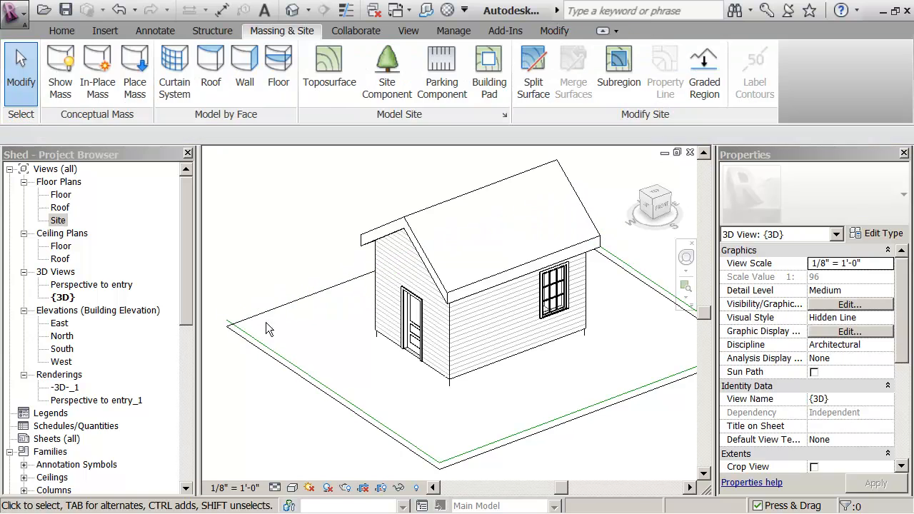
pyautogui.click(529, 425)
pyautogui.press('Delete')
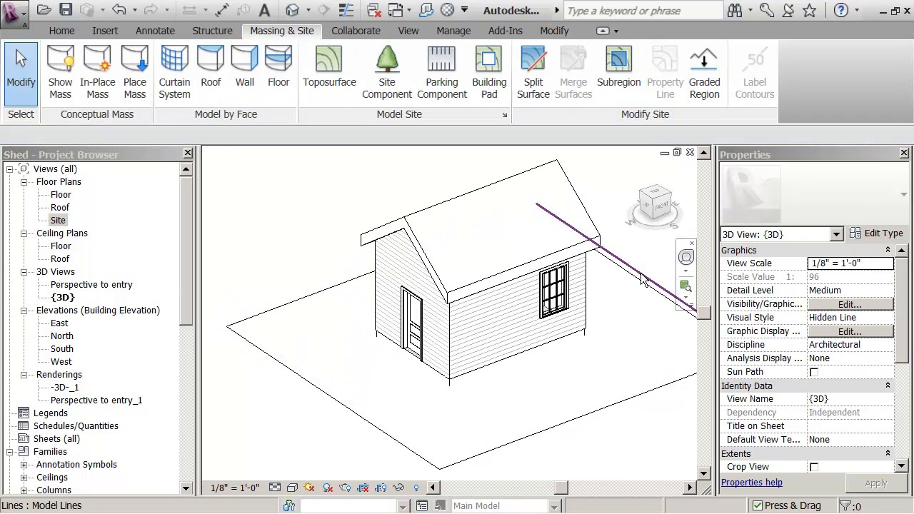
pyautogui.click(642, 282)
pyautogui.press('Delete')
pyautogui.moveTo(581, 387); pyautogui.dragTo(544, 381, button='middle')
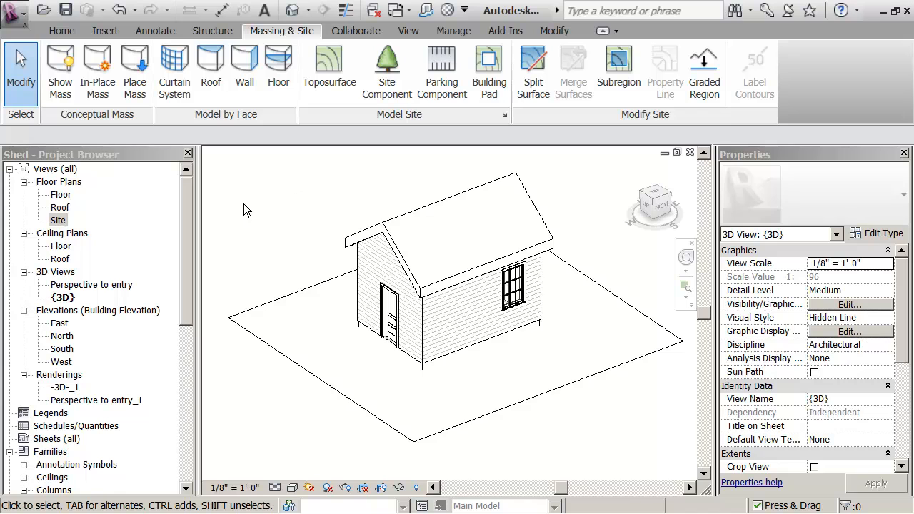
# Start placing a component and load the RPC Female family from the Imperial Library's Entourage folder
pyautogui.click(60, 31)
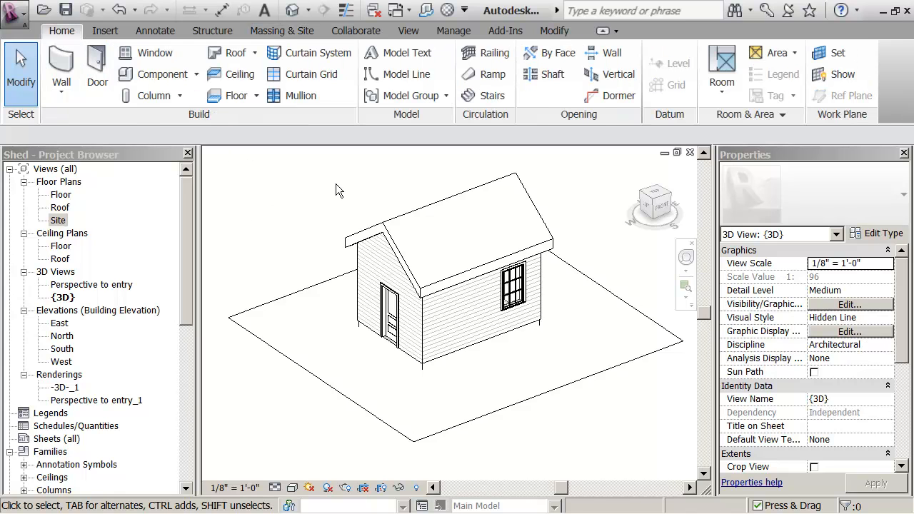
pyautogui.moveTo(295, 177)
pyautogui.mouseDown(button='middle')
pyautogui.moveTo(292, 187)
pyautogui.moveTo(282, 181)
pyautogui.mouseUp(button='middle')
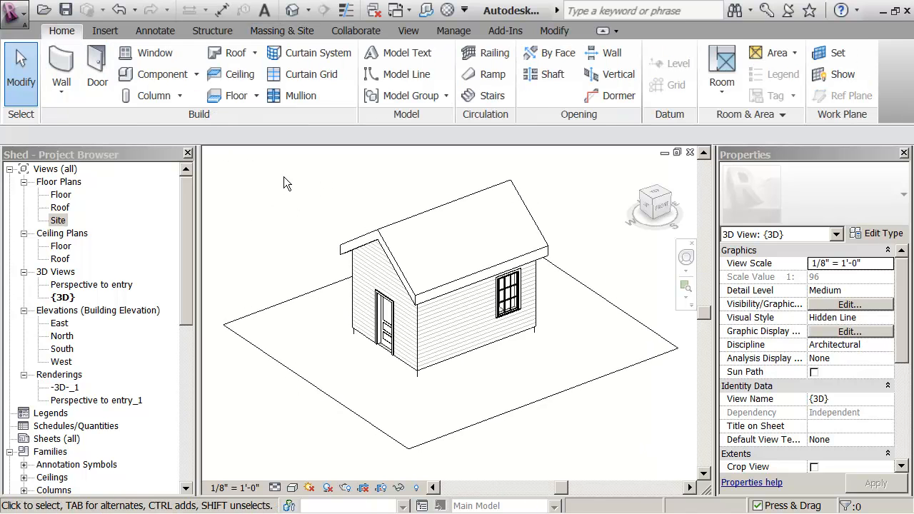
pyautogui.click(198, 76)
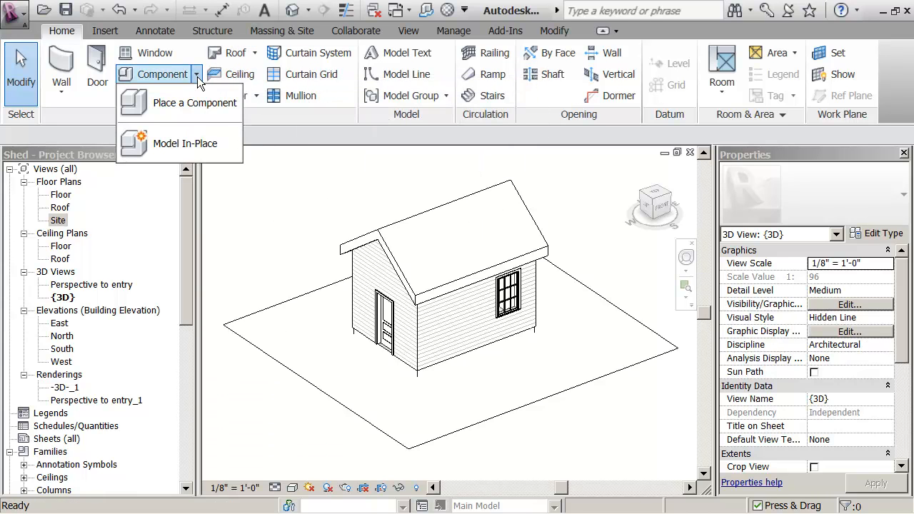
pyautogui.click(165, 104)
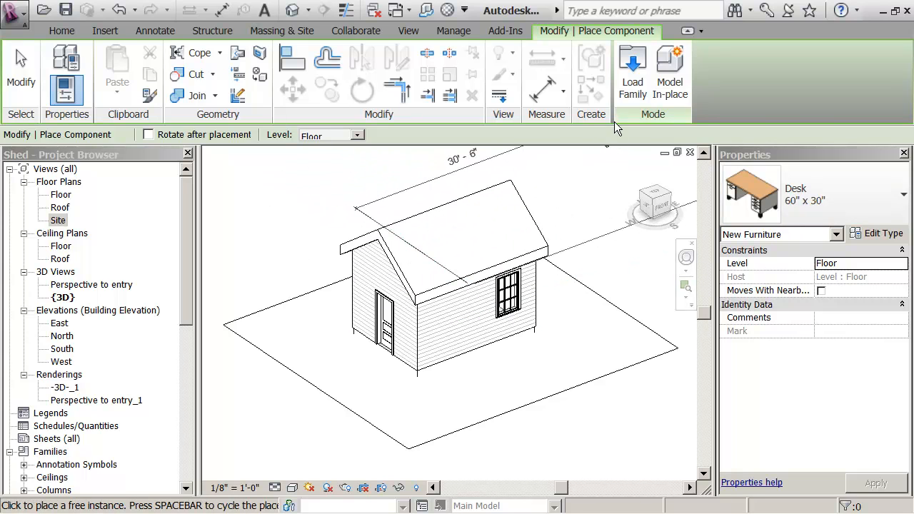
pyautogui.click(628, 96)
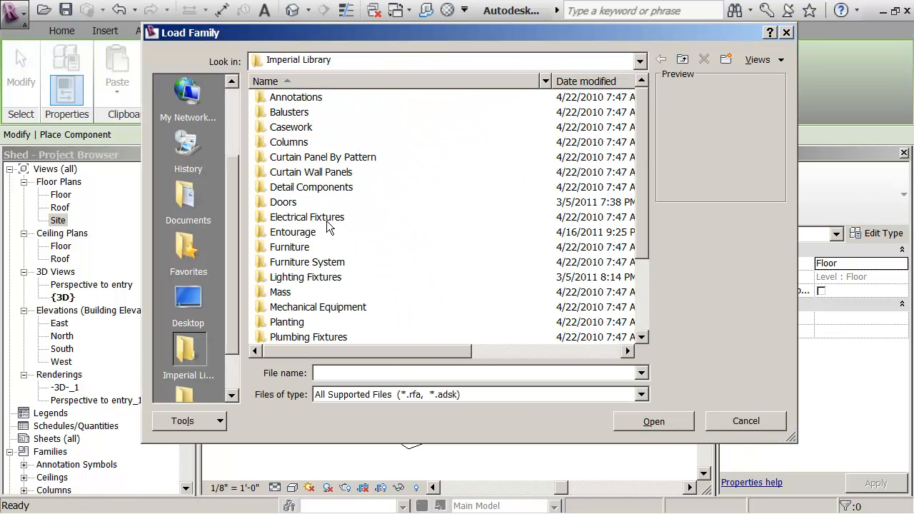
pyautogui.click(268, 233)
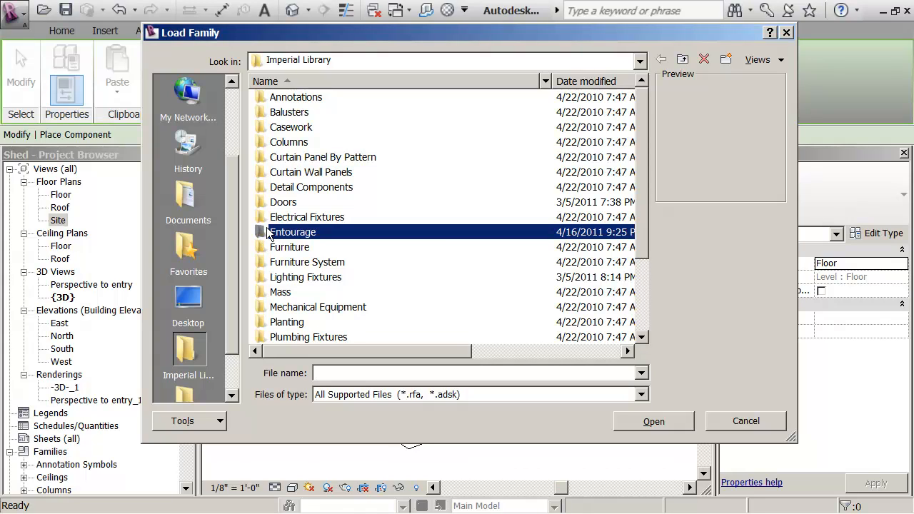
pyautogui.doubleClick(266, 234)
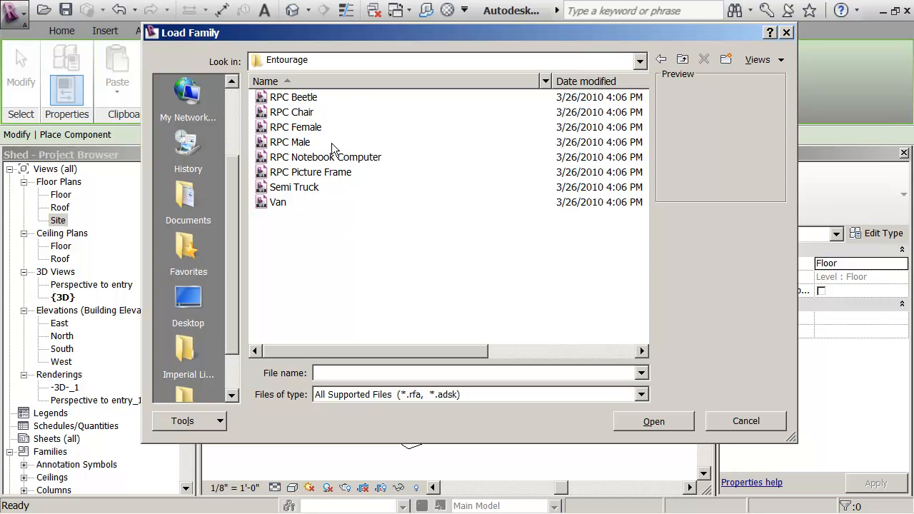
pyautogui.click(263, 128)
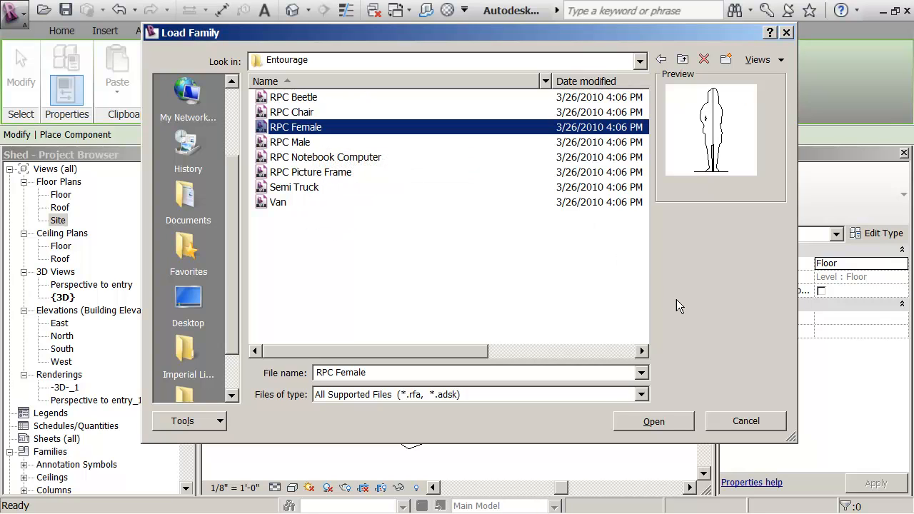
pyautogui.click(677, 422)
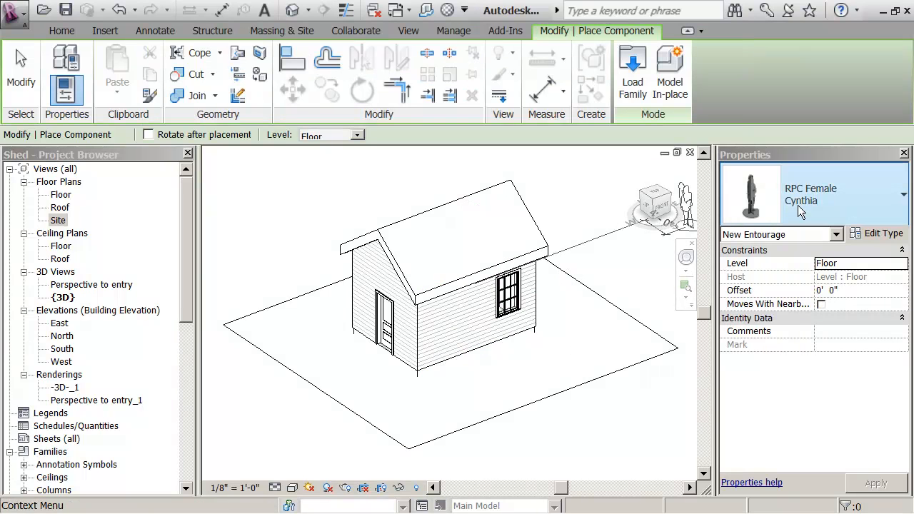
# Place one RPC Female figure of type Tina on the Floor level just outside the shed's door
pyautogui.click(904, 197)
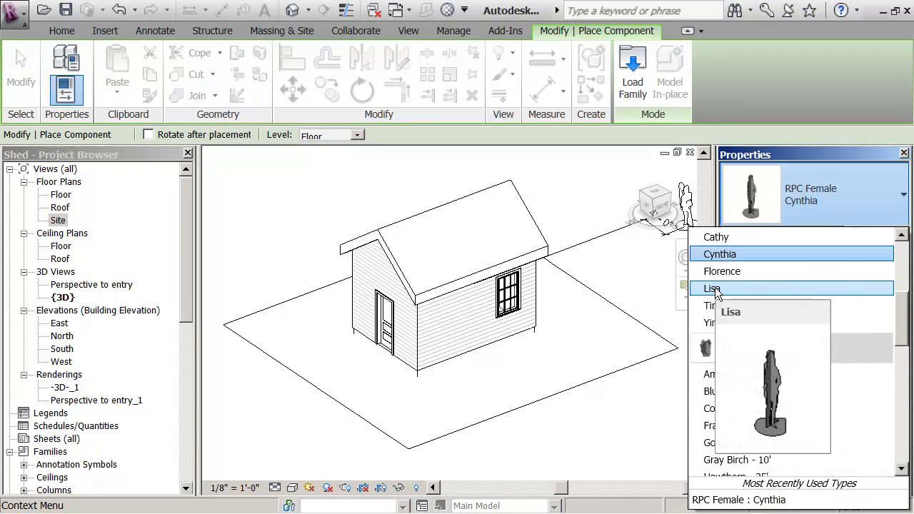
pyautogui.click(711, 305)
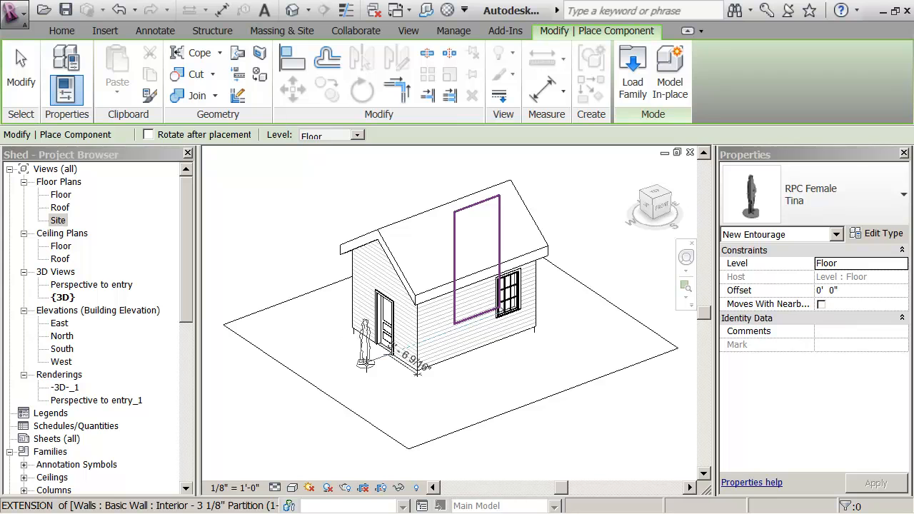
pyautogui.scroll(5, 364, 363)
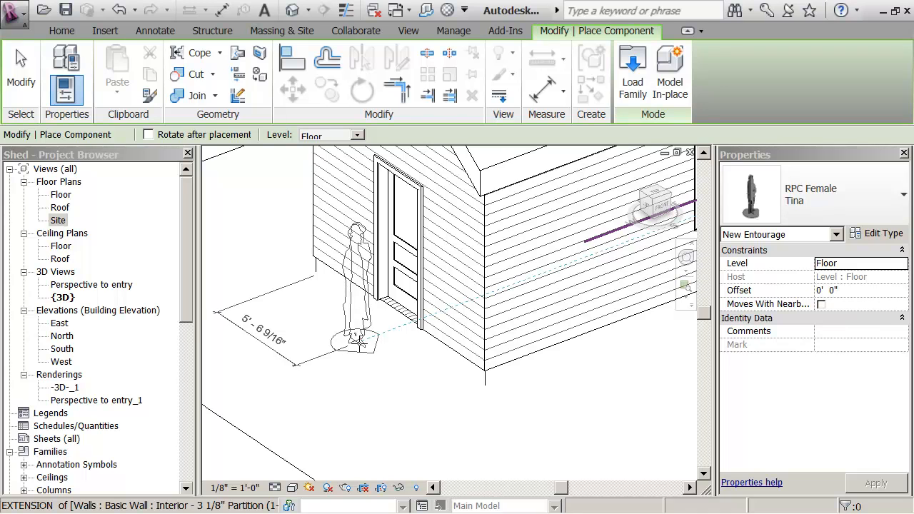
pyautogui.click(358, 345)
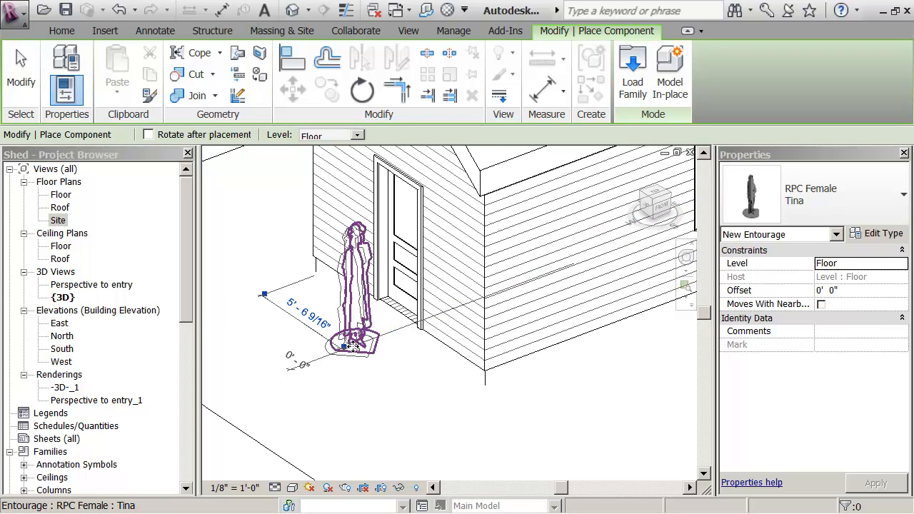
pyautogui.press('Escape')
pyautogui.press('Escape')
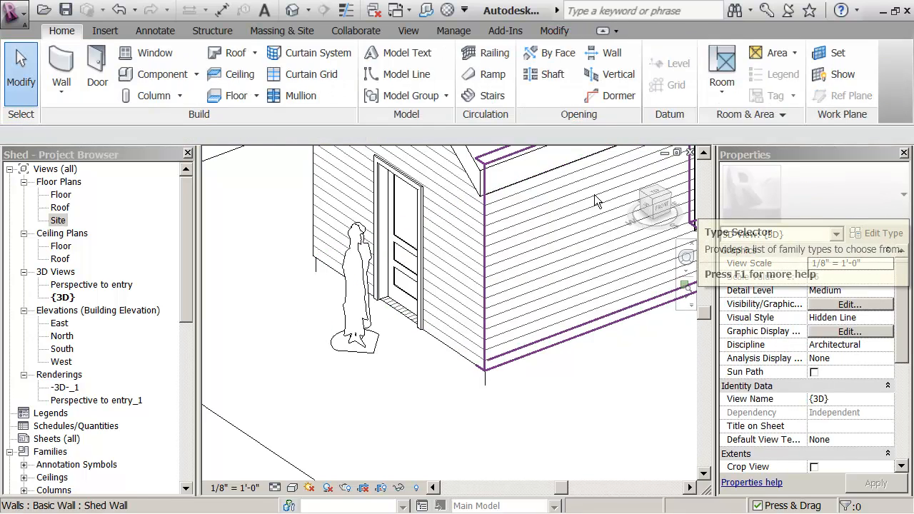
# Place a Honey Locust - 25' deciduous RPC tree as a site component near the shed corner closest to the door
pyautogui.click(264, 33)
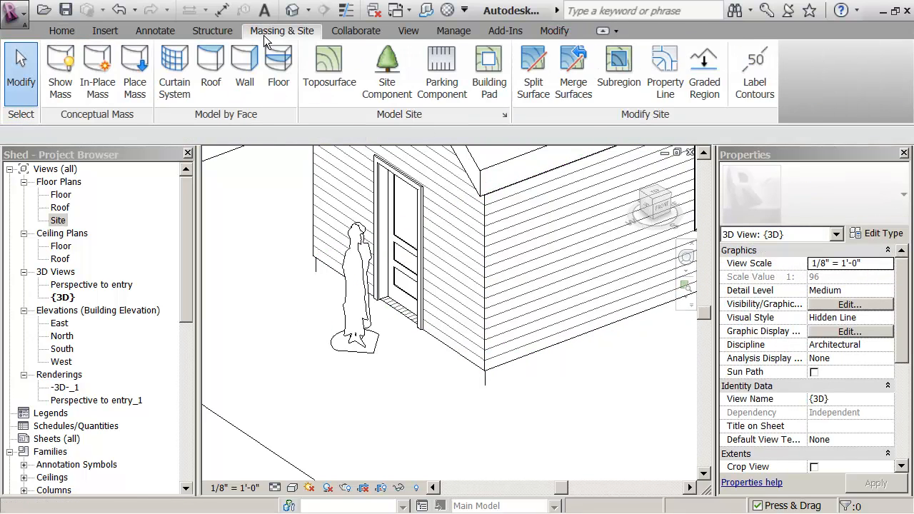
pyautogui.click(388, 85)
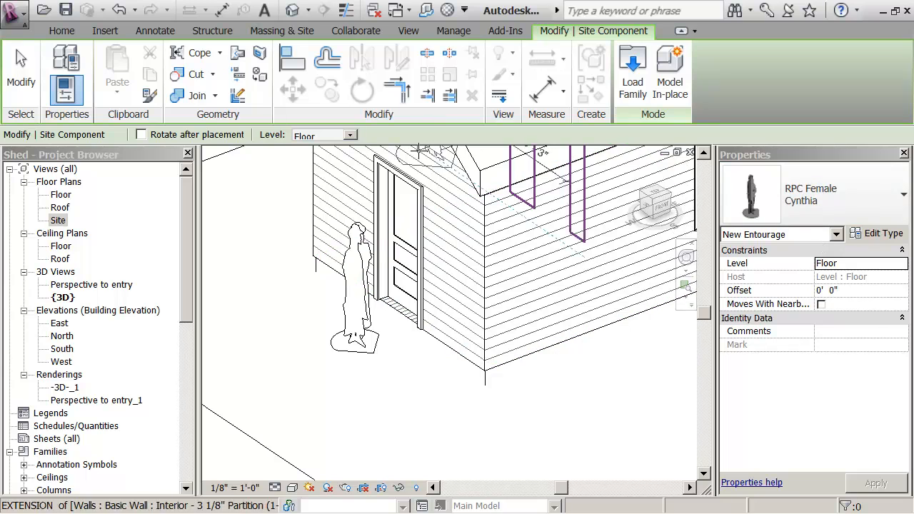
pyautogui.click(901, 200)
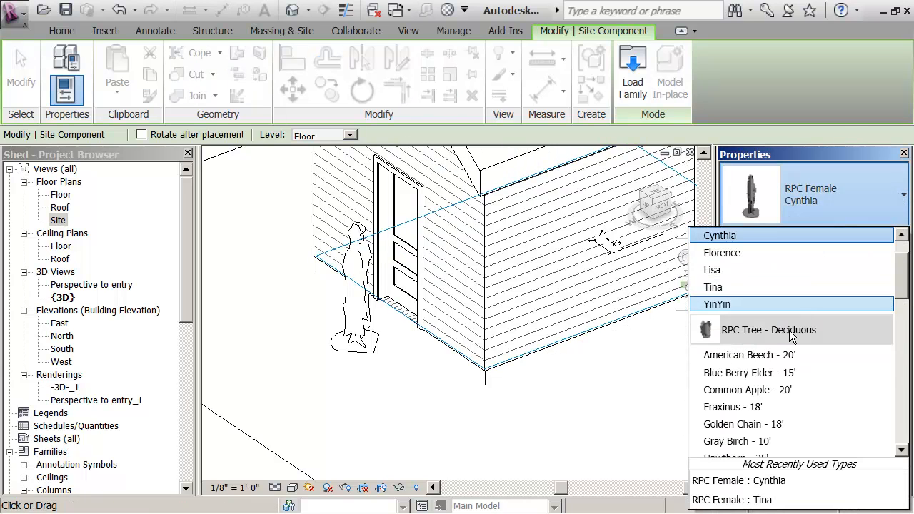
pyautogui.moveTo(906, 291); pyautogui.dragTo(884, 323)
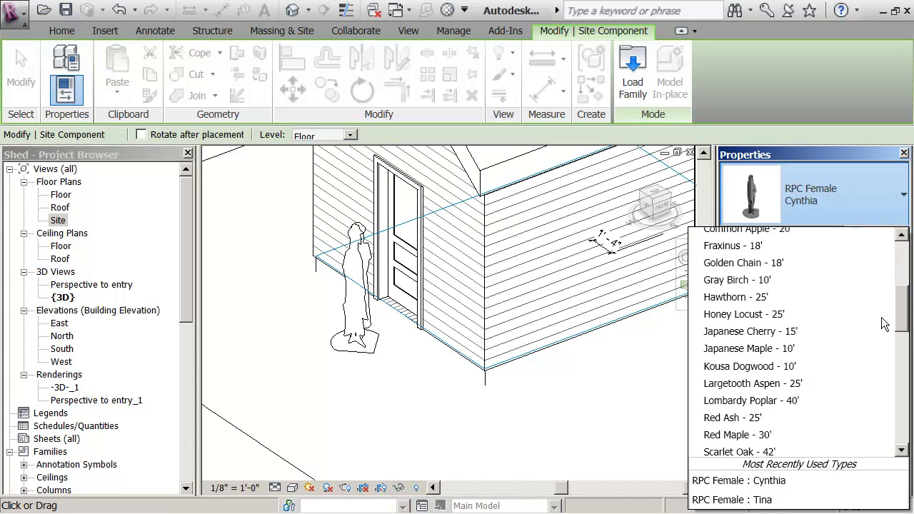
pyautogui.click(834, 372)
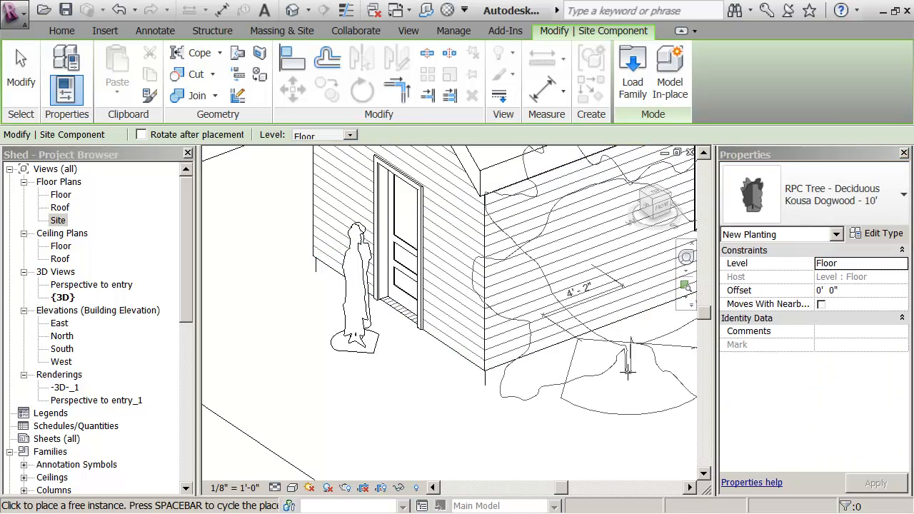
pyautogui.click(905, 196)
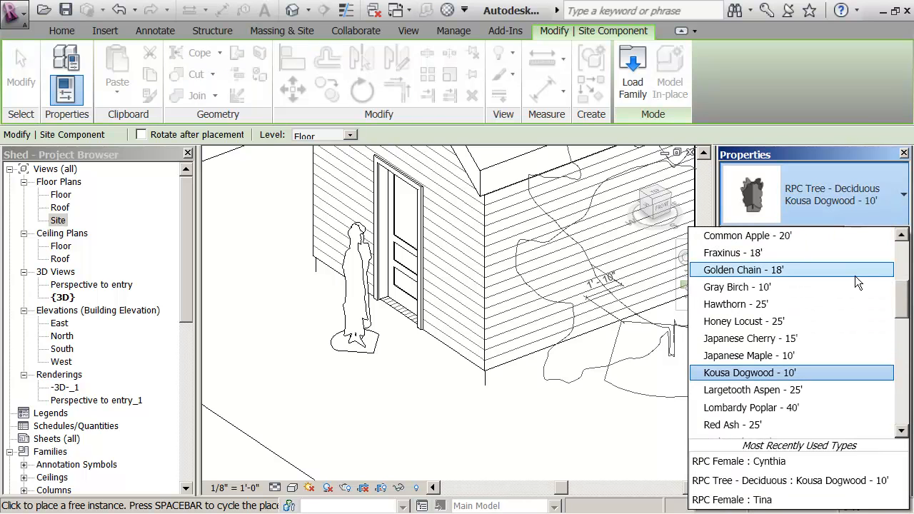
pyautogui.click(789, 321)
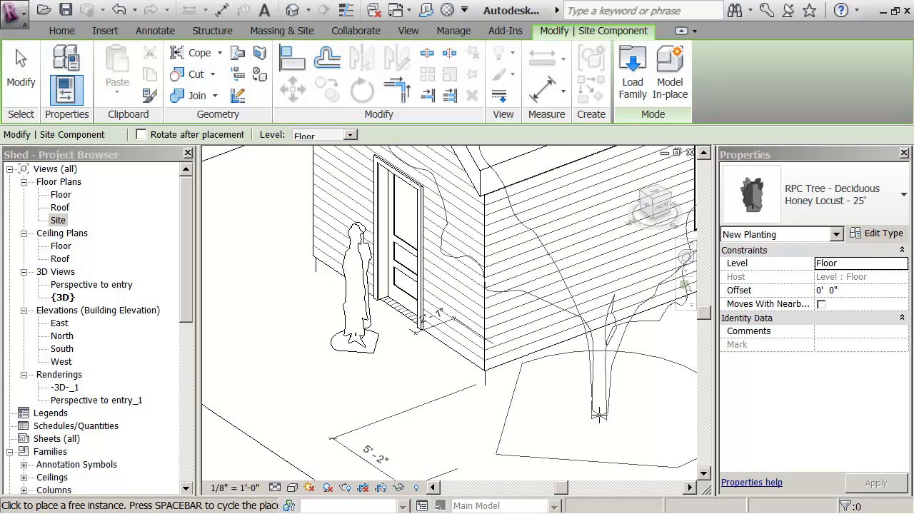
pyautogui.click(597, 417)
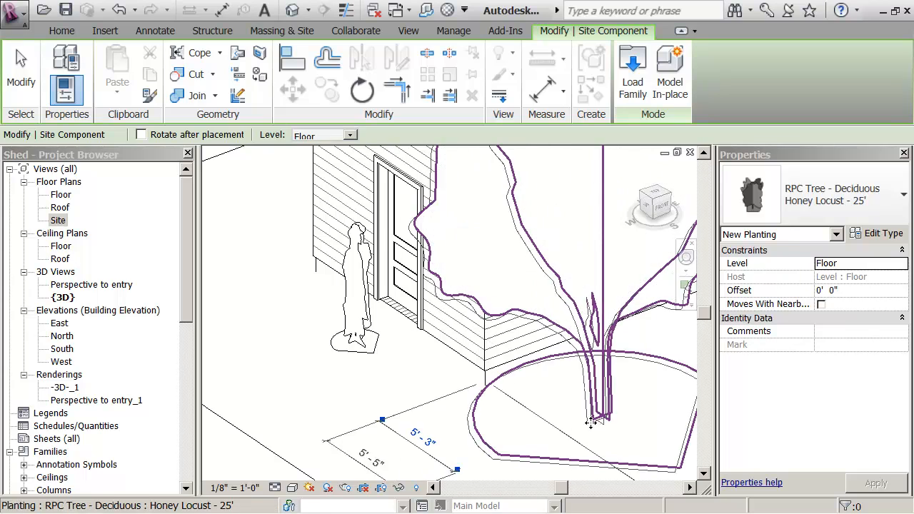
# Load the RPC Shrub family from the library's Planting folder for placement as a site component
pyautogui.scroll(-6, 591, 421)
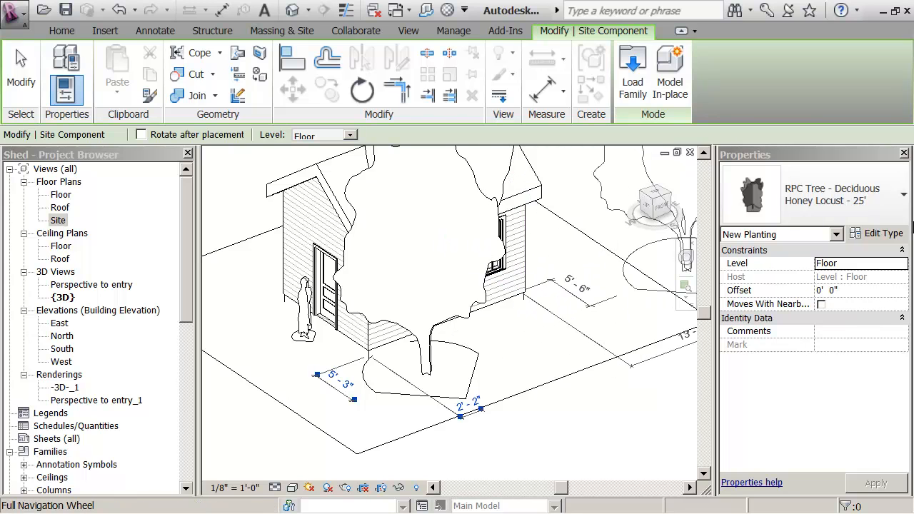
pyautogui.click(903, 194)
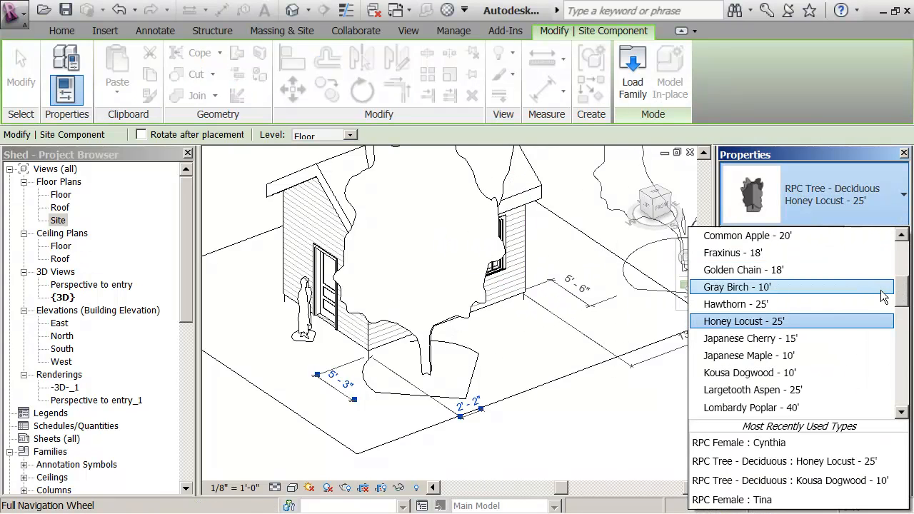
pyautogui.moveTo(901, 297)
pyautogui.mouseDown()
pyautogui.moveTo(901, 275)
pyautogui.moveTo(892, 300)
pyautogui.mouseUp()
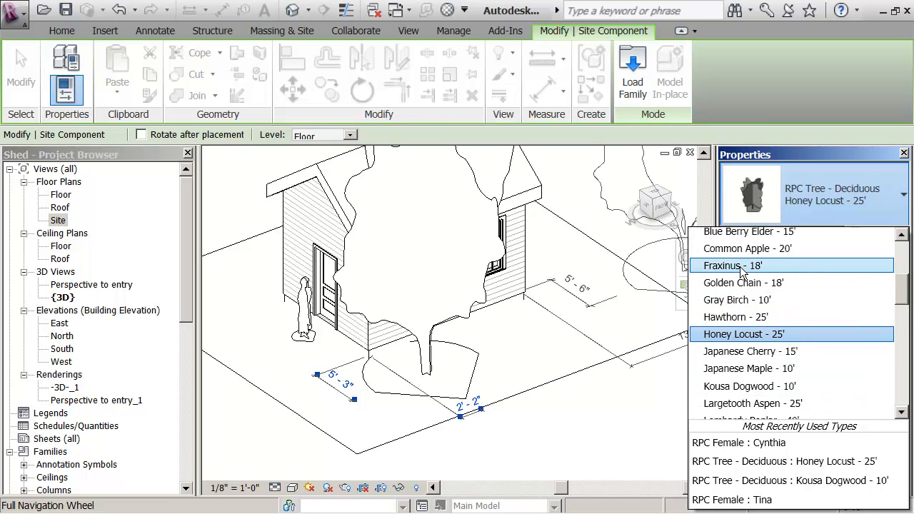
pyautogui.moveTo(900, 297)
pyautogui.mouseDown()
pyautogui.moveTo(877, 322)
pyautogui.moveTo(885, 257)
pyautogui.moveTo(888, 290)
pyautogui.mouseUp()
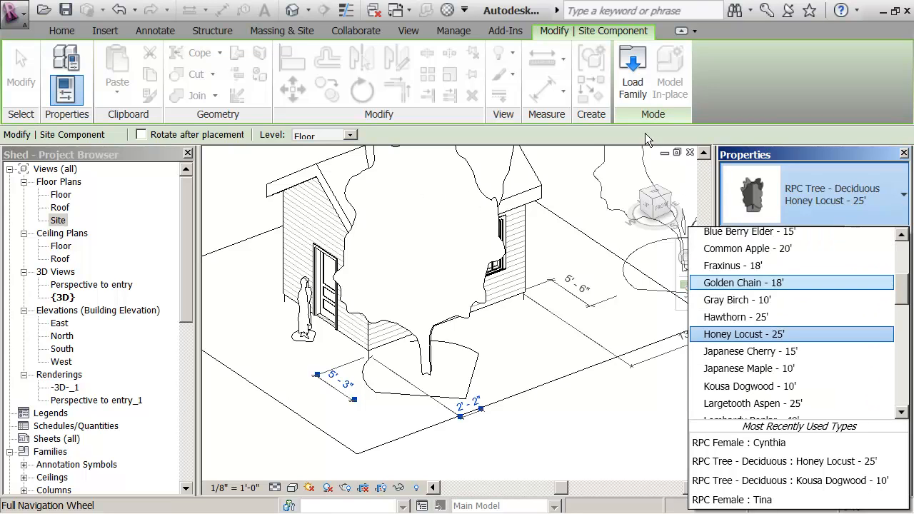
pyautogui.click(633, 75)
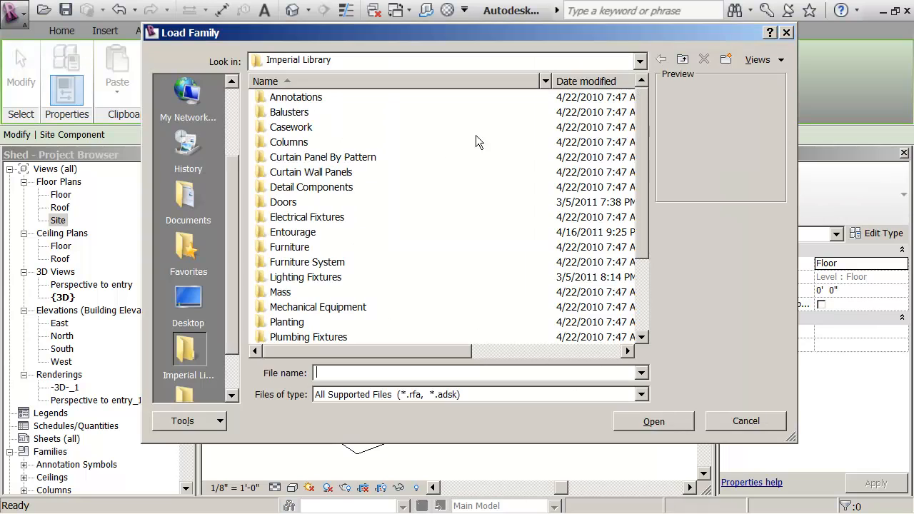
pyautogui.doubleClick(258, 323)
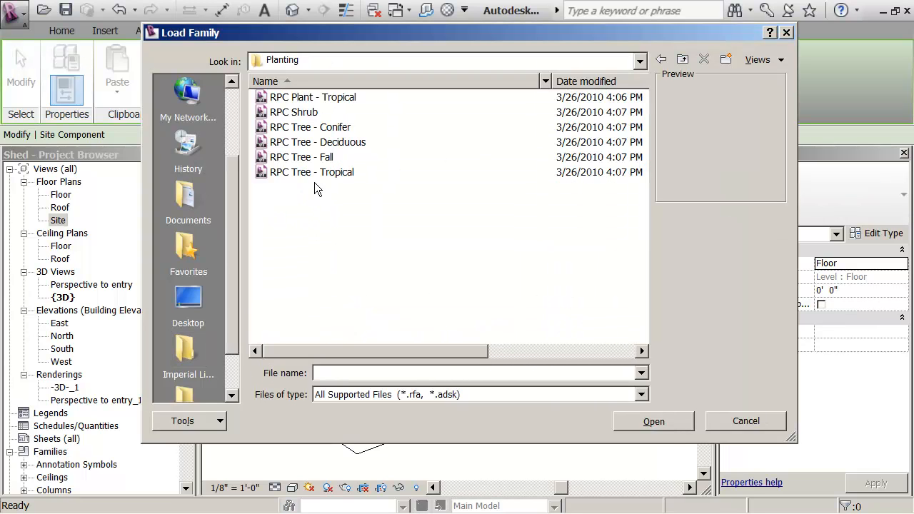
pyautogui.click(282, 114)
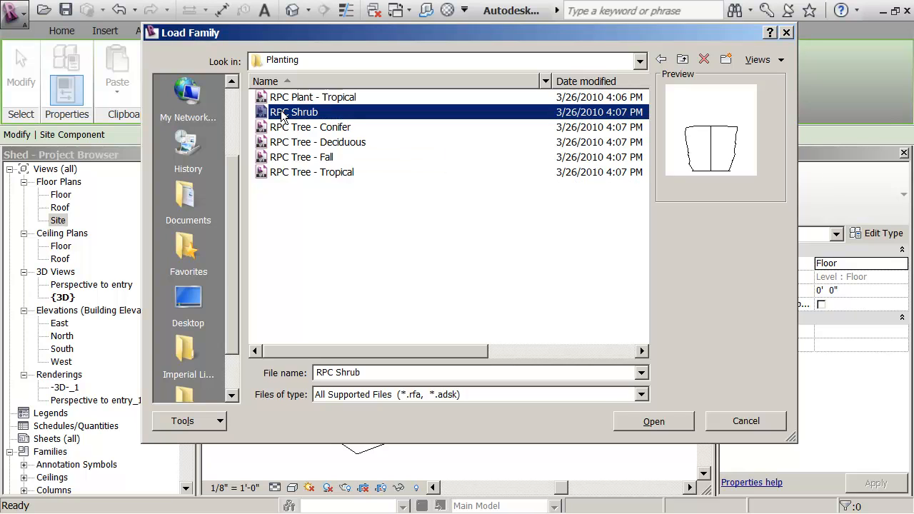
pyautogui.click(662, 420)
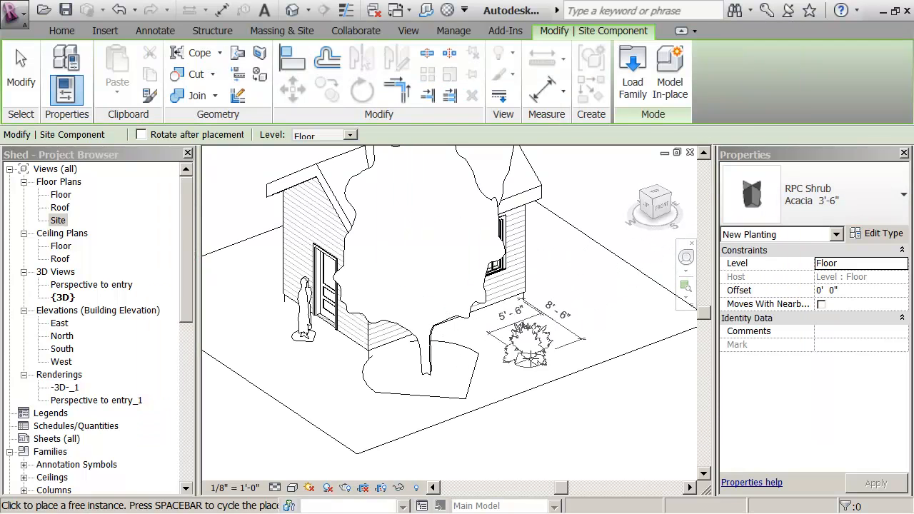
# Place three Acacia 3'-6" RPC shrubs on the Floor level, two beyond the figure and one near the shed corner by the tree
pyautogui.moveTo(265, 346); pyautogui.dragTo(325, 315, button='middle')
pyautogui.scroll(1, 291, 317)
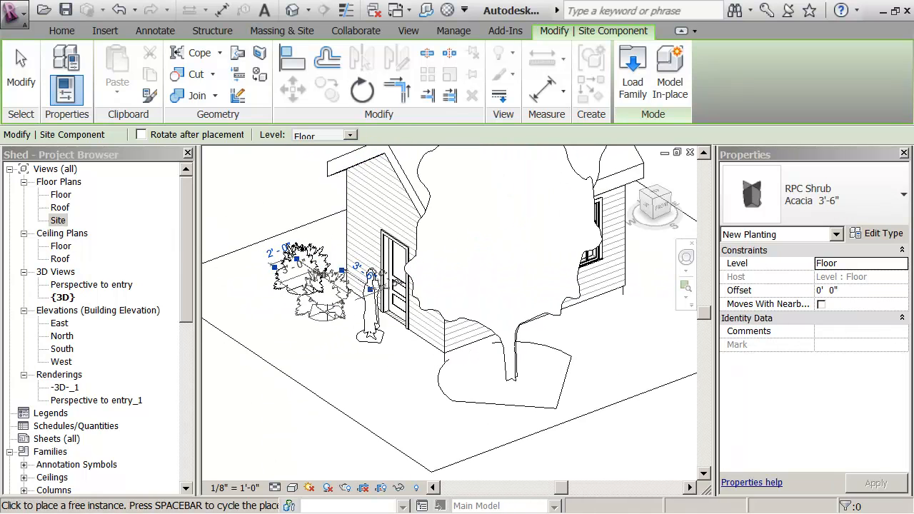
pyautogui.click(308, 284)
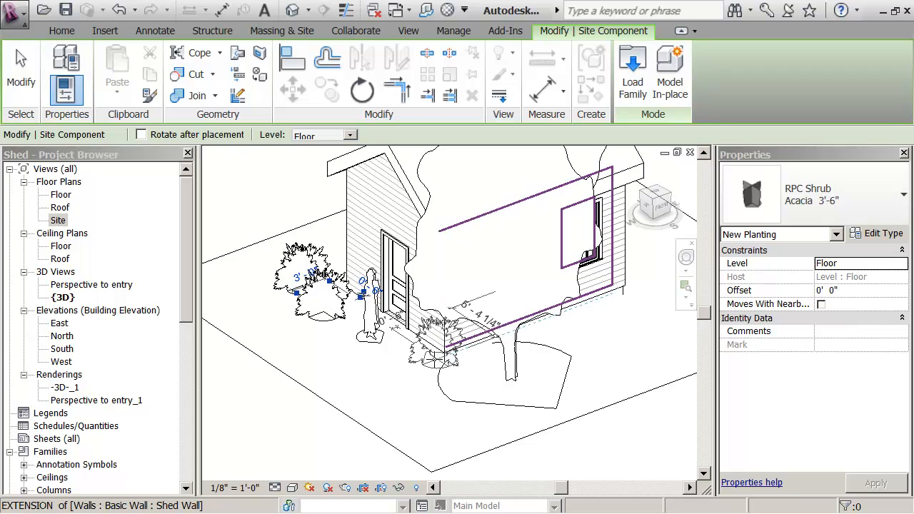
pyautogui.click(425, 346)
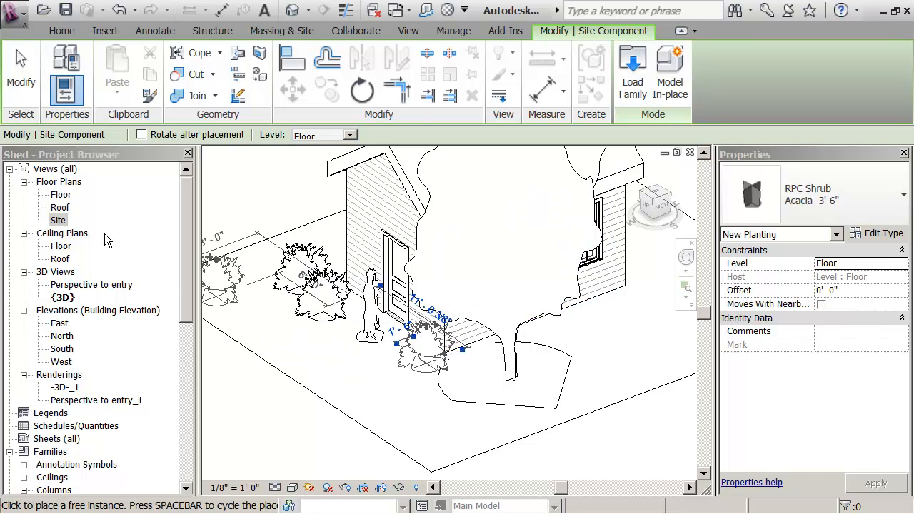
# In the Site floor plan, move the shrub near the tree and the one nearest the door slightly farther from the shed's entry wall
pyautogui.click(61, 196)
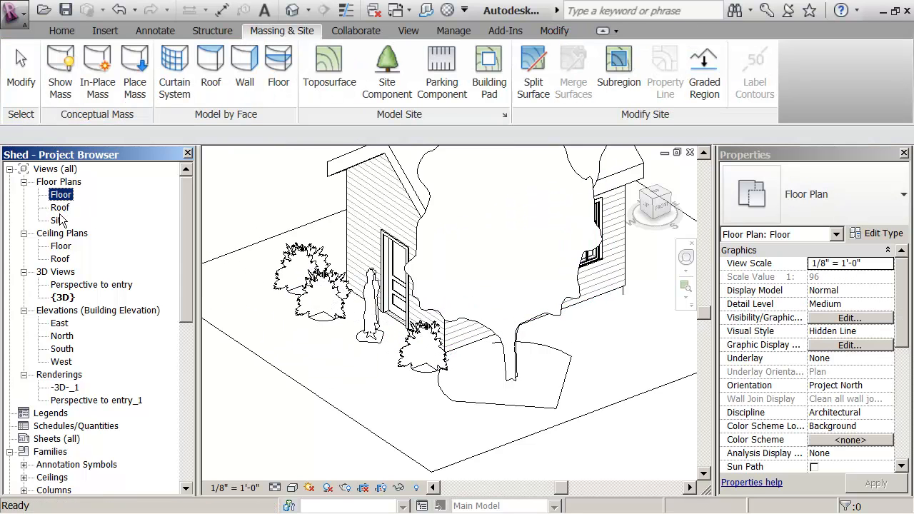
pyautogui.doubleClick(60, 220)
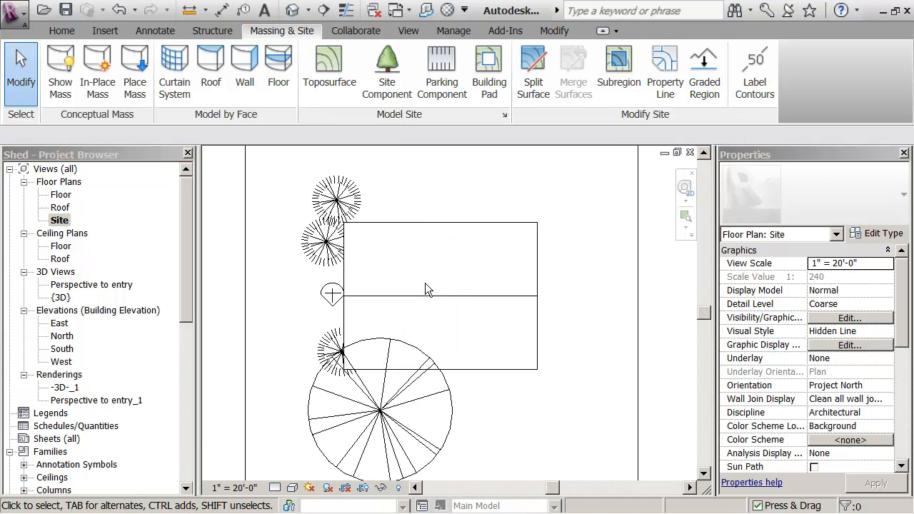
pyautogui.scroll(1, 438, 285)
pyautogui.moveTo(440, 285); pyautogui.dragTo(482, 298, button='middle')
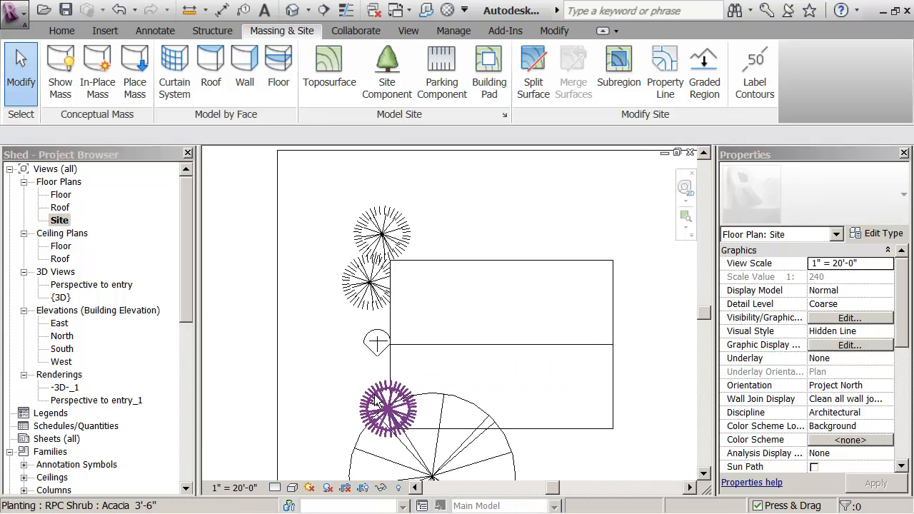
pyautogui.moveTo(376, 404); pyautogui.dragTo(343, 268)
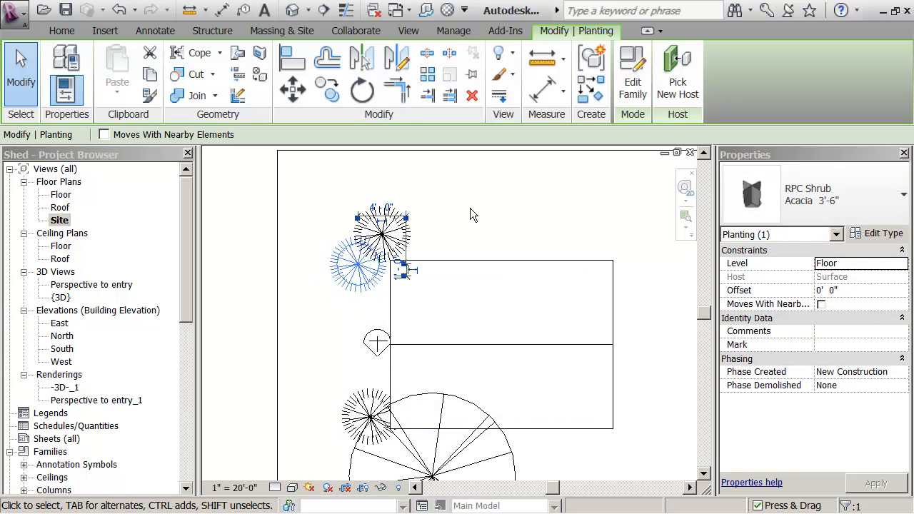
pyautogui.moveTo(470, 208); pyautogui.dragTo(473, 205, button='middle')
# Render the Perspective to entry view at High quality and screen resolution
pyautogui.doubleClick(76, 286)
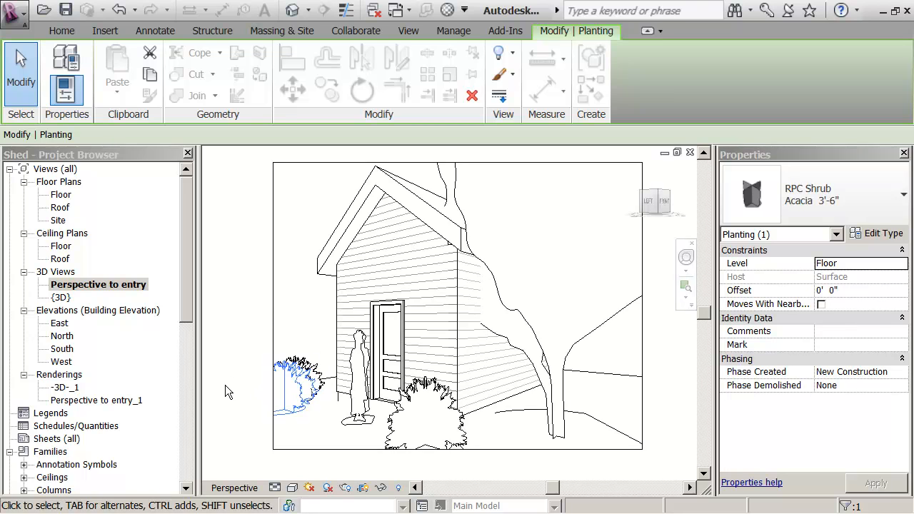
pyautogui.click(242, 330)
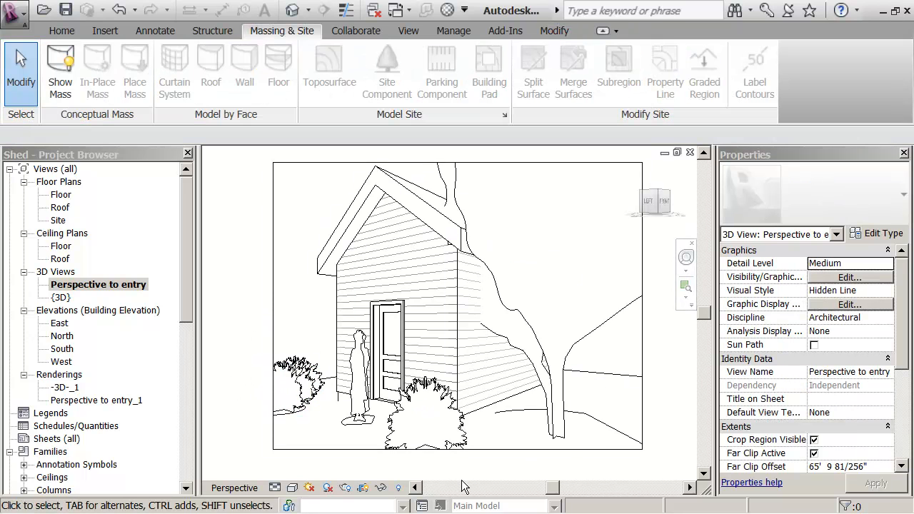
pyautogui.click(345, 488)
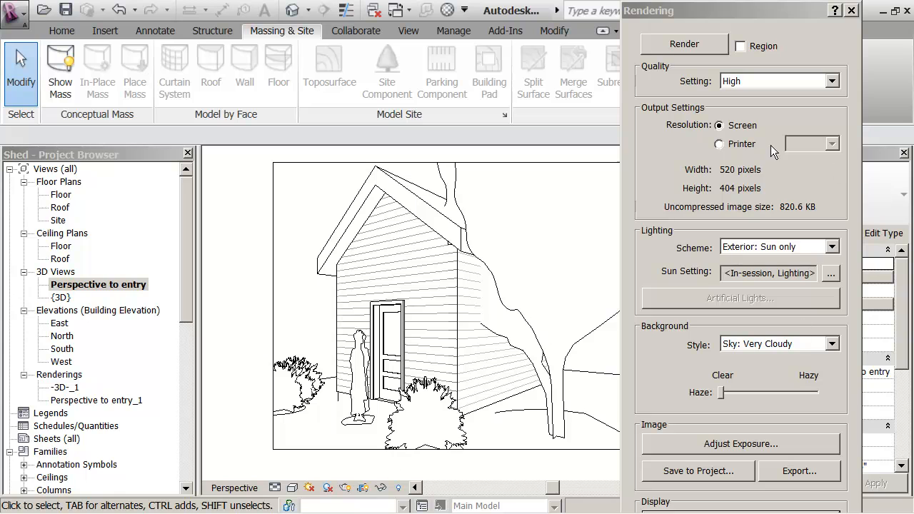
pyautogui.click(702, 48)
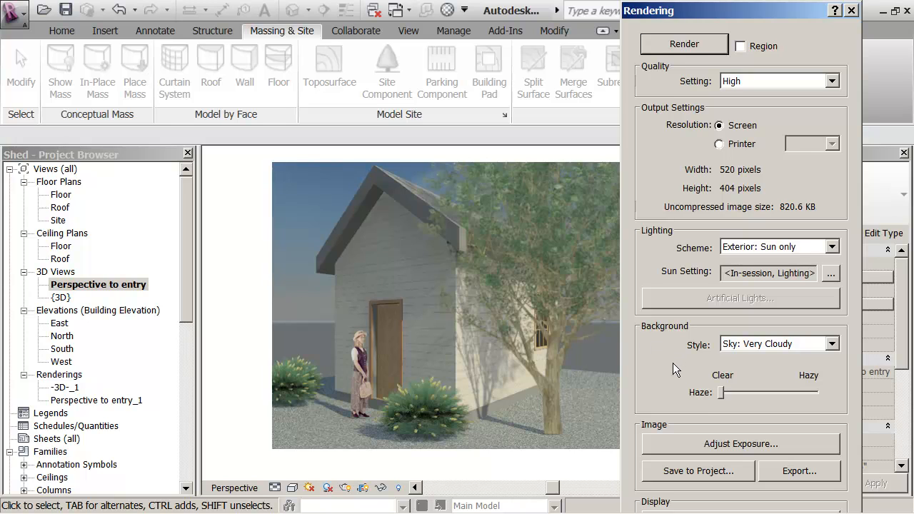
# Save the rendering to the project as Perspective to entry_2, switch the display back to the model and close the Rendering dialog
pyautogui.click(696, 470)
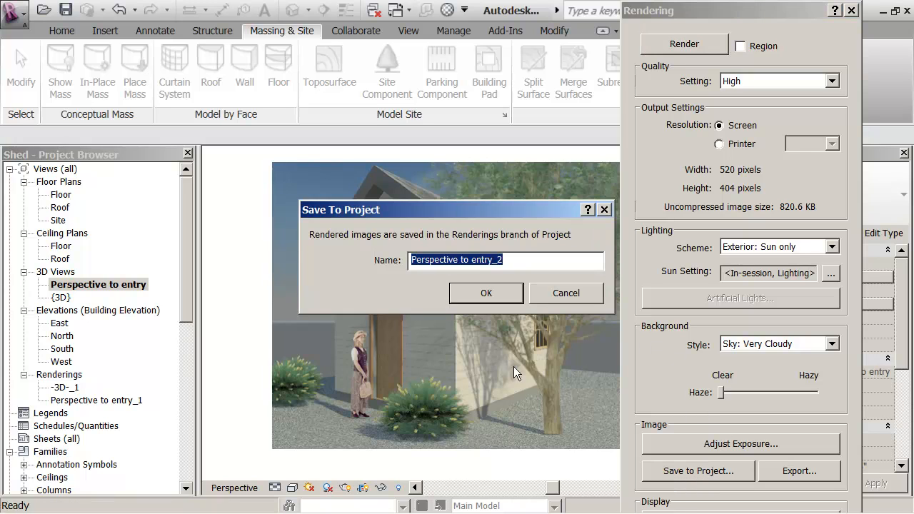
pyautogui.click(487, 294)
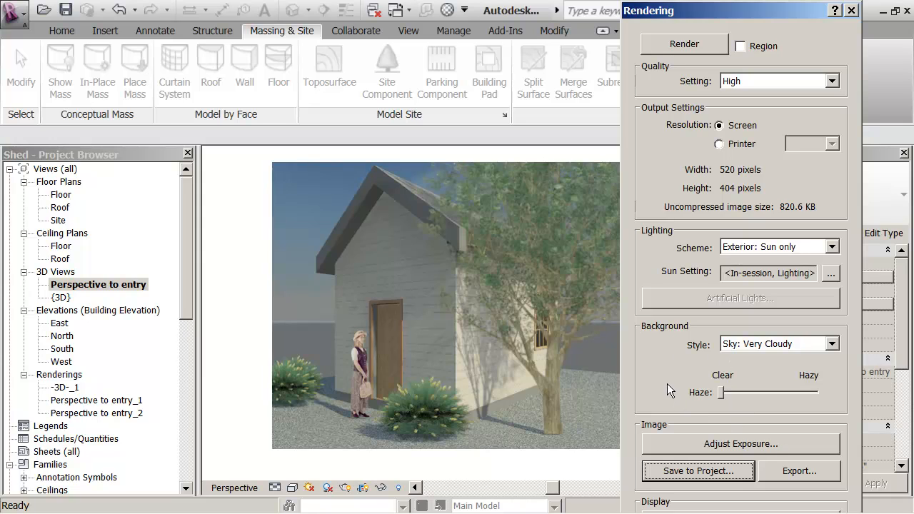
pyautogui.press('Tab')
pyautogui.press('Tab')
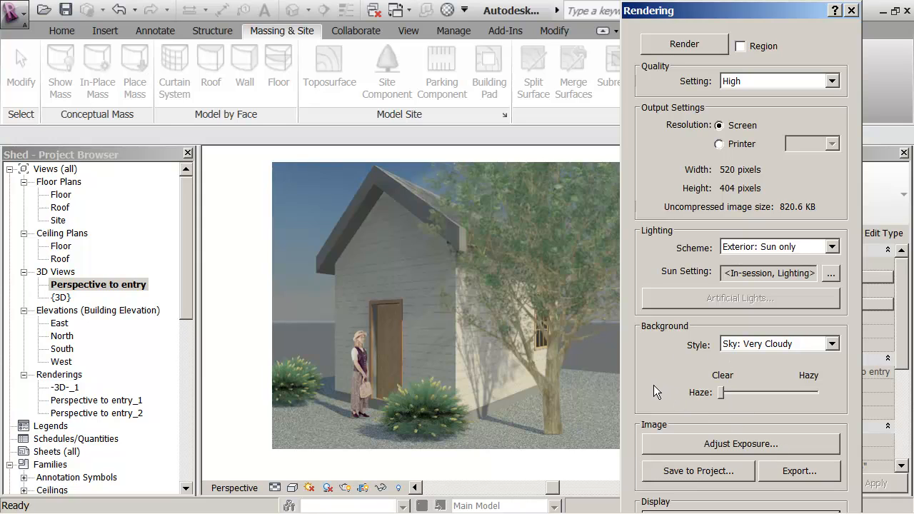
pyautogui.click(700, 509)
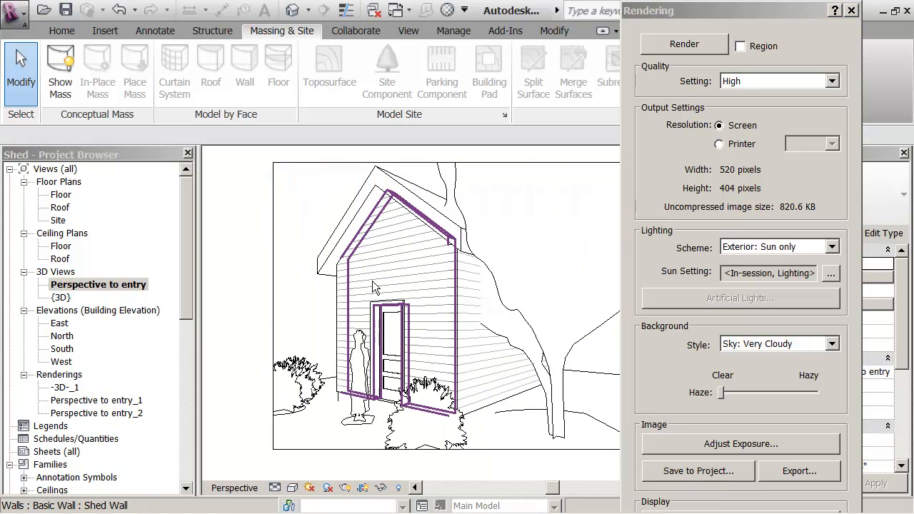
pyautogui.click(852, 10)
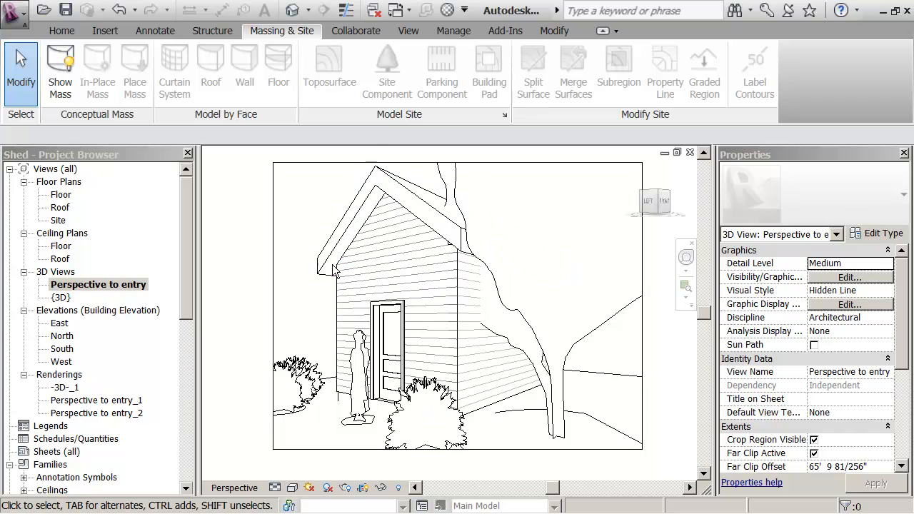
# Compare the saved renderings -3D-_1, Perspective to entry_1 and Perspective to entry_2
pyautogui.doubleClick(70, 389)
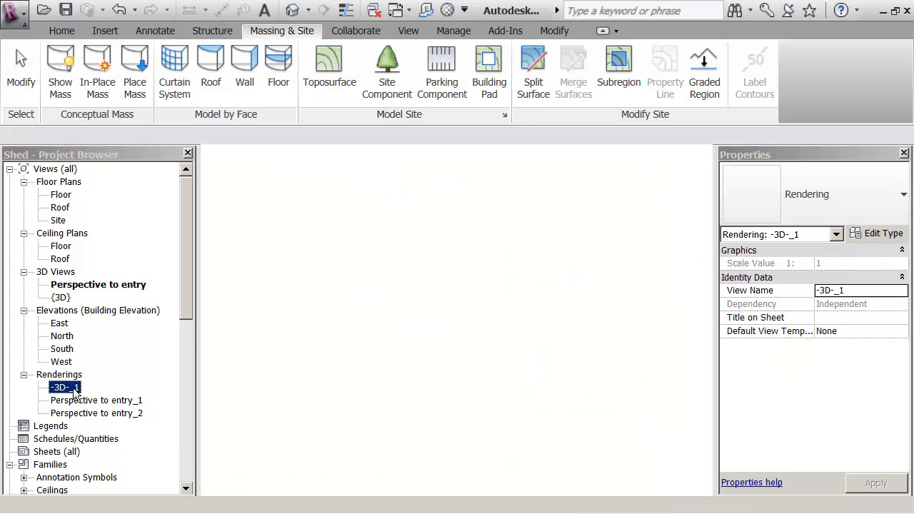
pyautogui.click(79, 401)
pyautogui.doubleClick(80, 401)
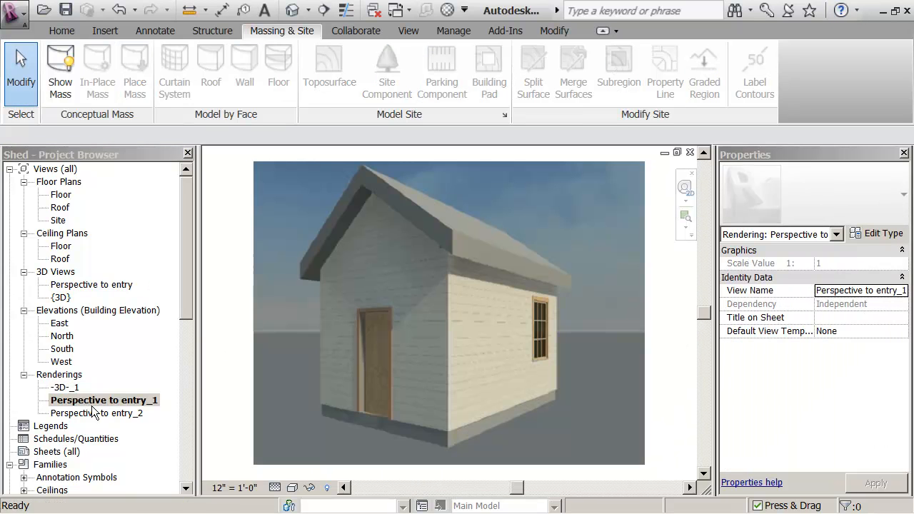
pyautogui.doubleClick(96, 414)
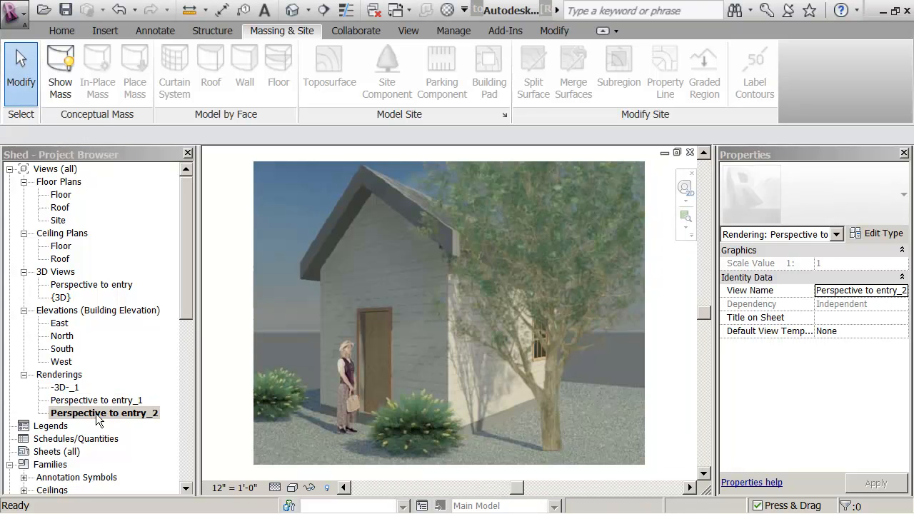
pyautogui.doubleClick(77, 388)
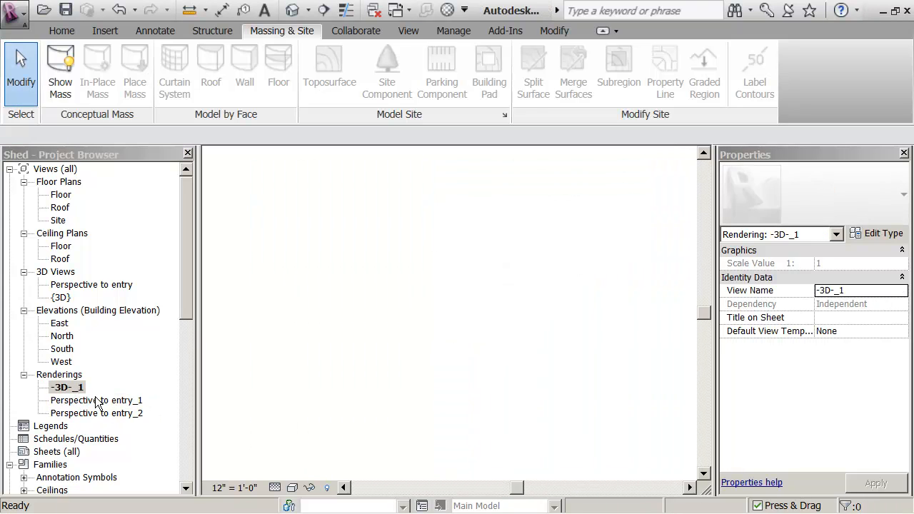
pyautogui.doubleClick(99, 401)
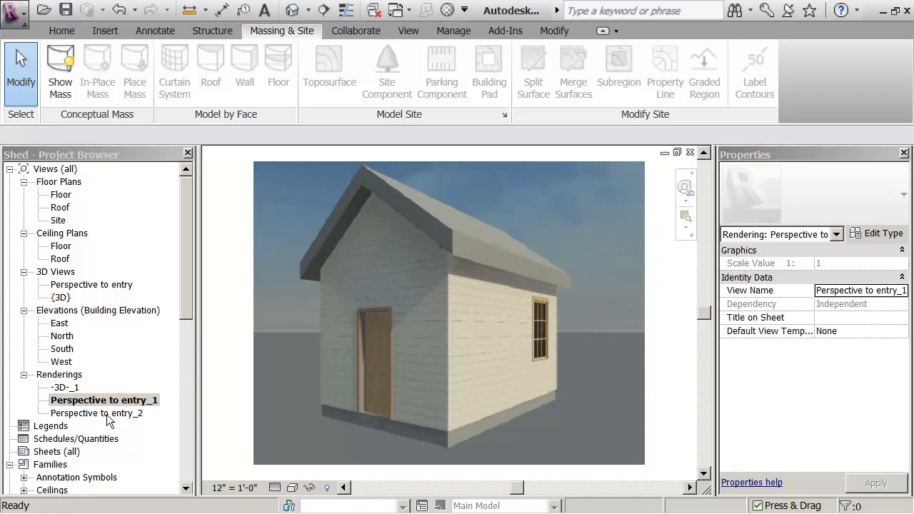
pyautogui.doubleClick(107, 414)
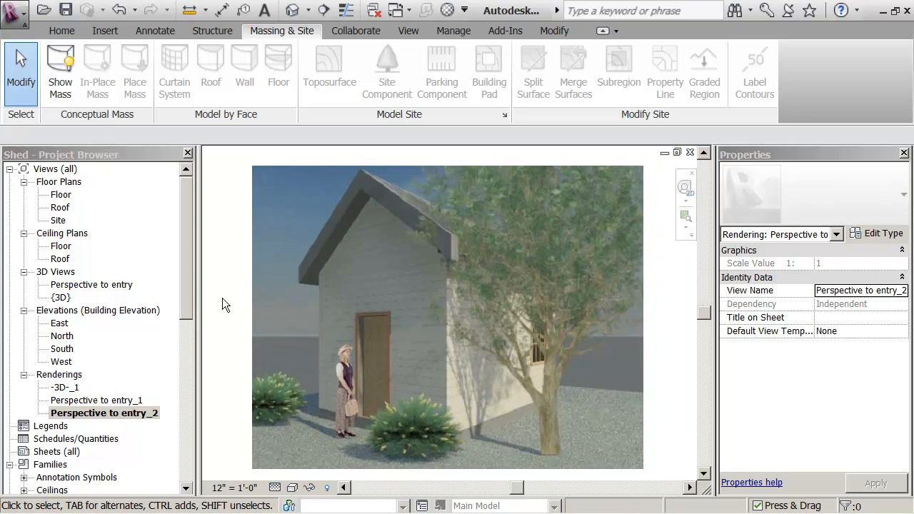
pyautogui.moveTo(222, 297)
pyautogui.mouseDown(button='middle')
pyautogui.moveTo(239, 289)
pyautogui.moveTo(232, 273)
pyautogui.moveTo(239, 292)
pyautogui.moveTo(225, 286)
pyautogui.mouseUp(button='middle')
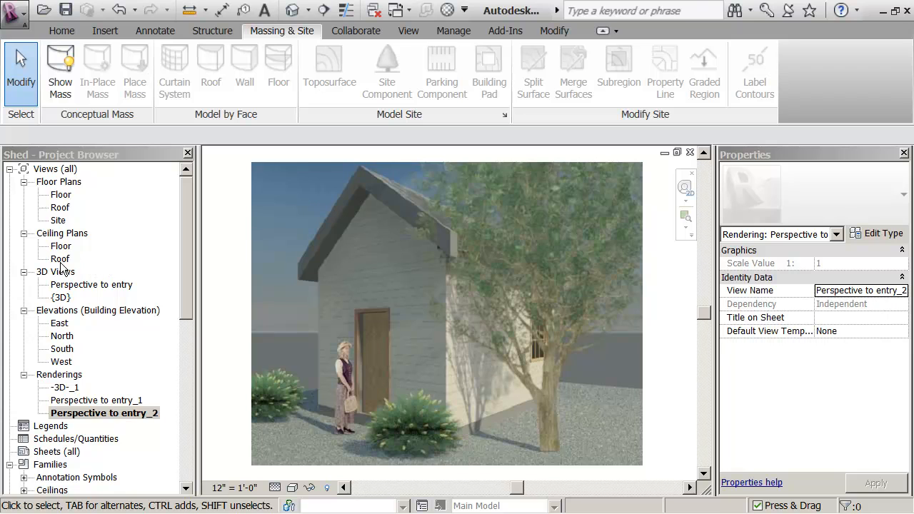
# Return to the {3D} view and frame the whole shed with its surrounding planting
pyautogui.doubleClick(63, 298)
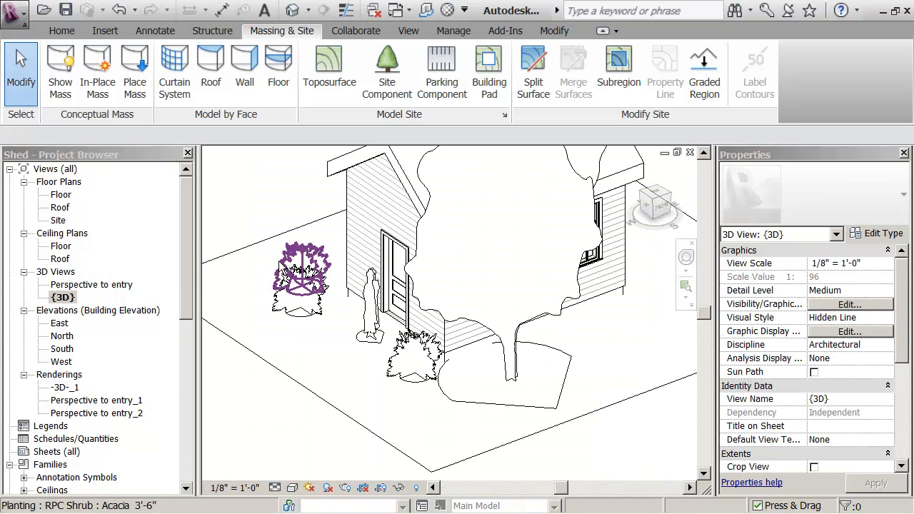
pyautogui.moveTo(285, 310); pyautogui.dragTo(255, 328, button='middle')
pyautogui.scroll(-2, 250, 300)
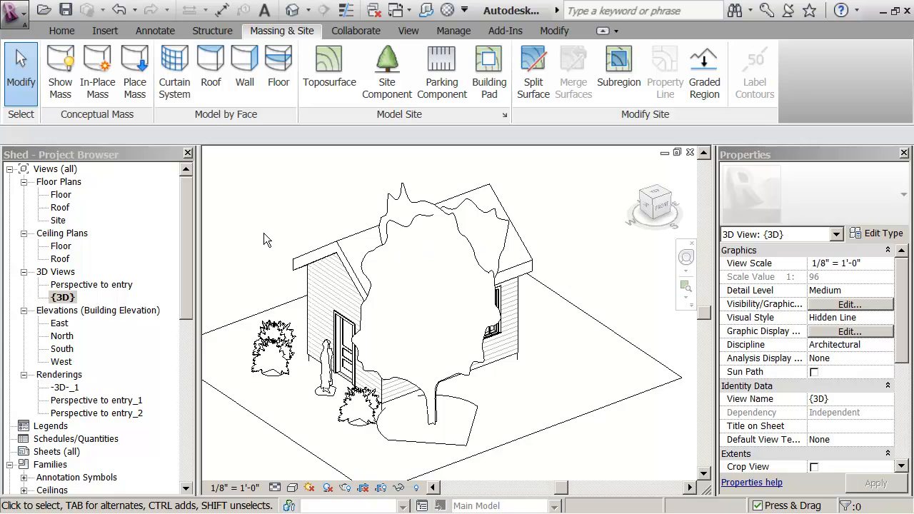
pyautogui.moveTo(263, 233); pyautogui.dragTo(271, 230, button='middle')
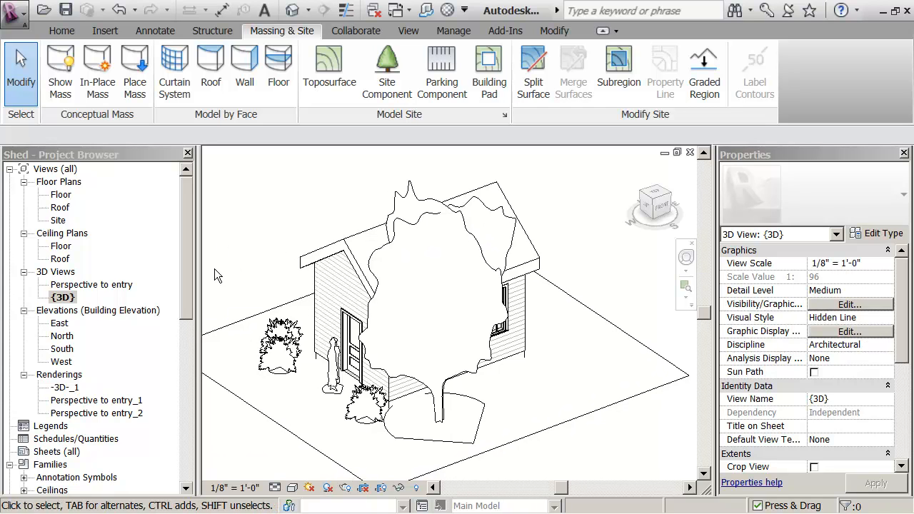